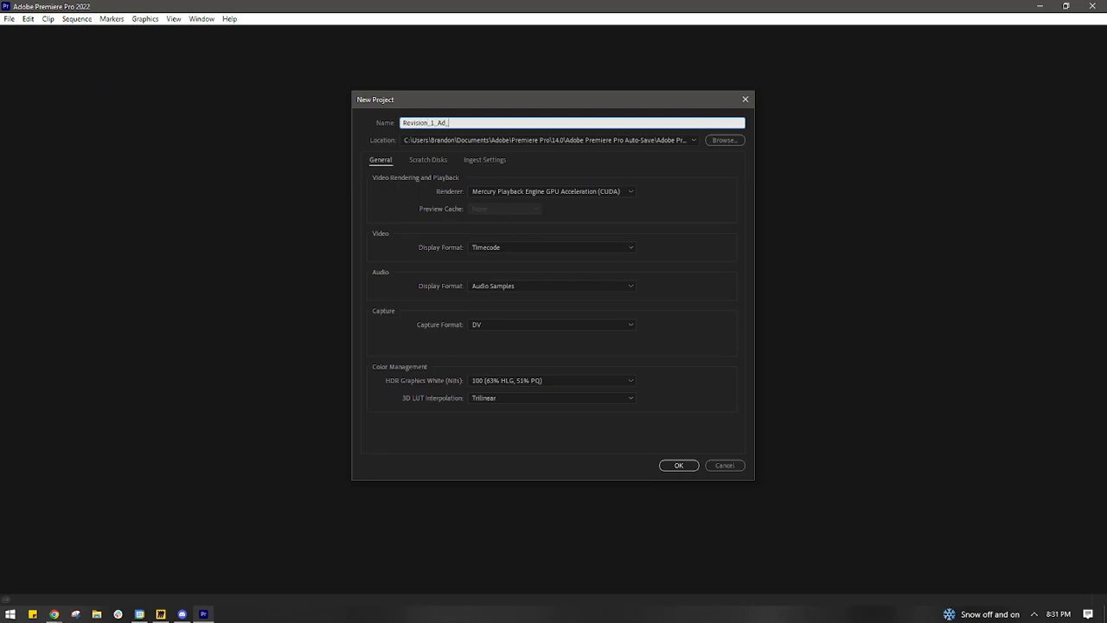
pyautogui.click(680, 464)
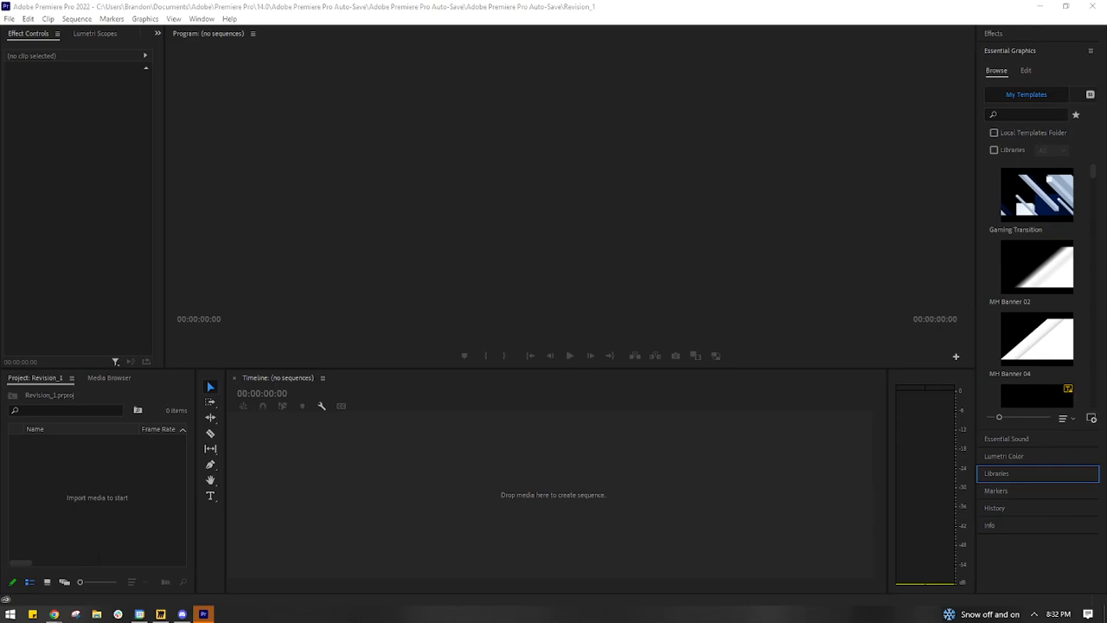
pyautogui.moveTo(207, 380); pyautogui.dragTo(120, 480)
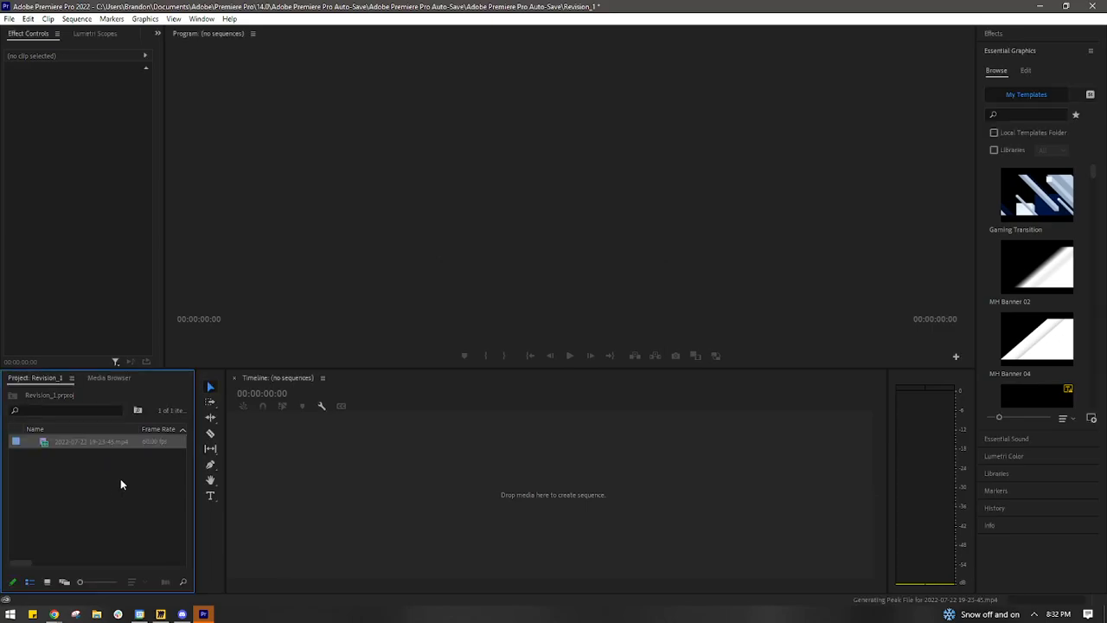
pyautogui.moveTo(75, 444); pyautogui.dragTo(308, 455)
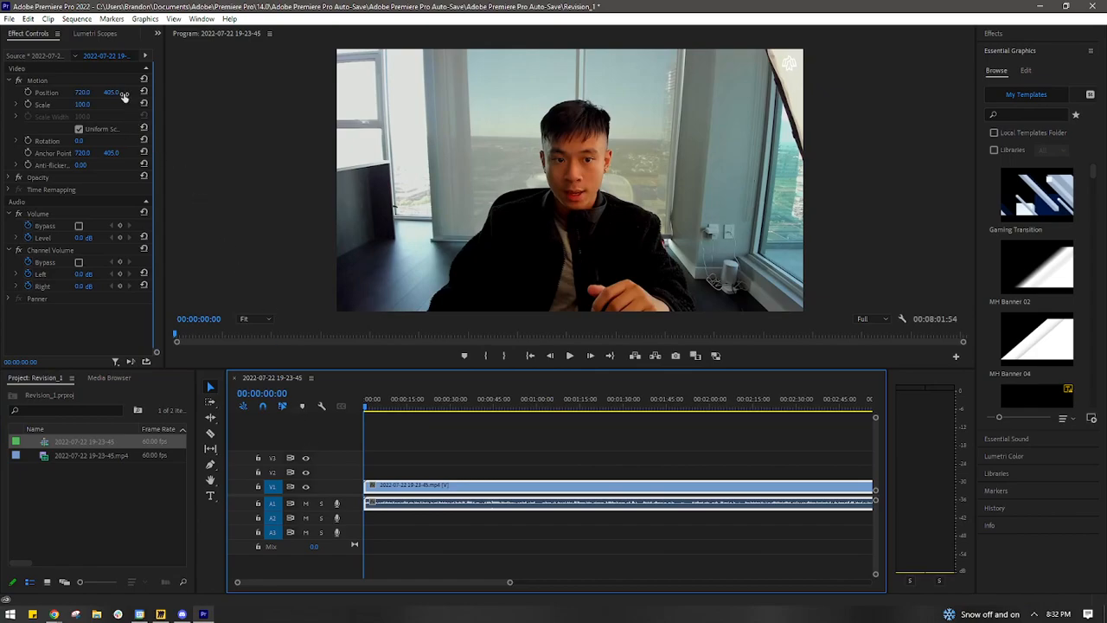
pyautogui.click(77, 19)
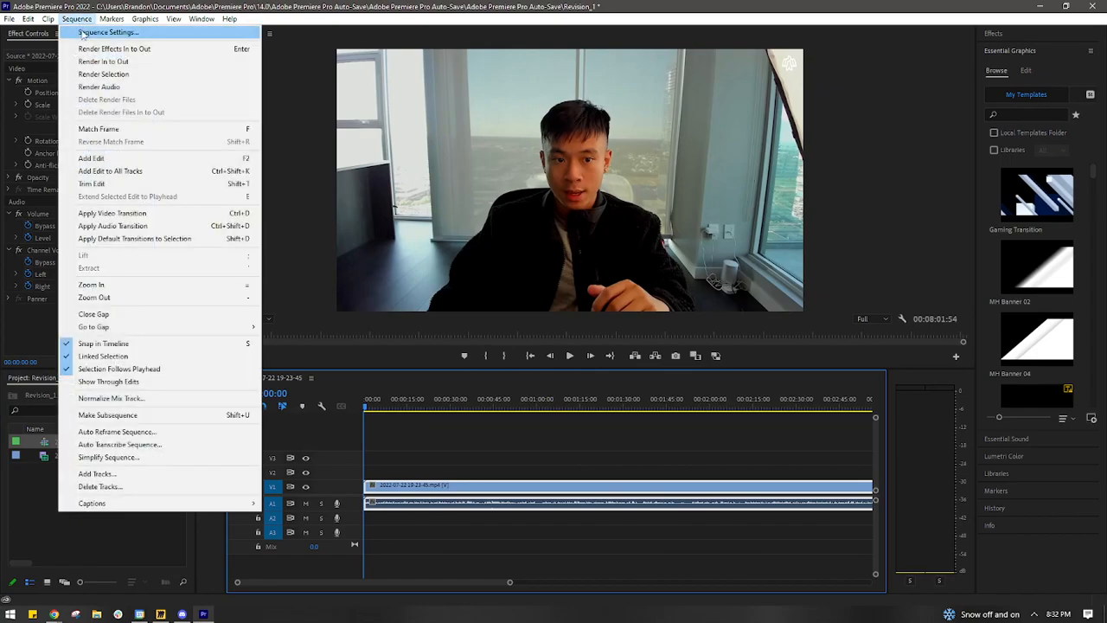
pyautogui.click(311, 154)
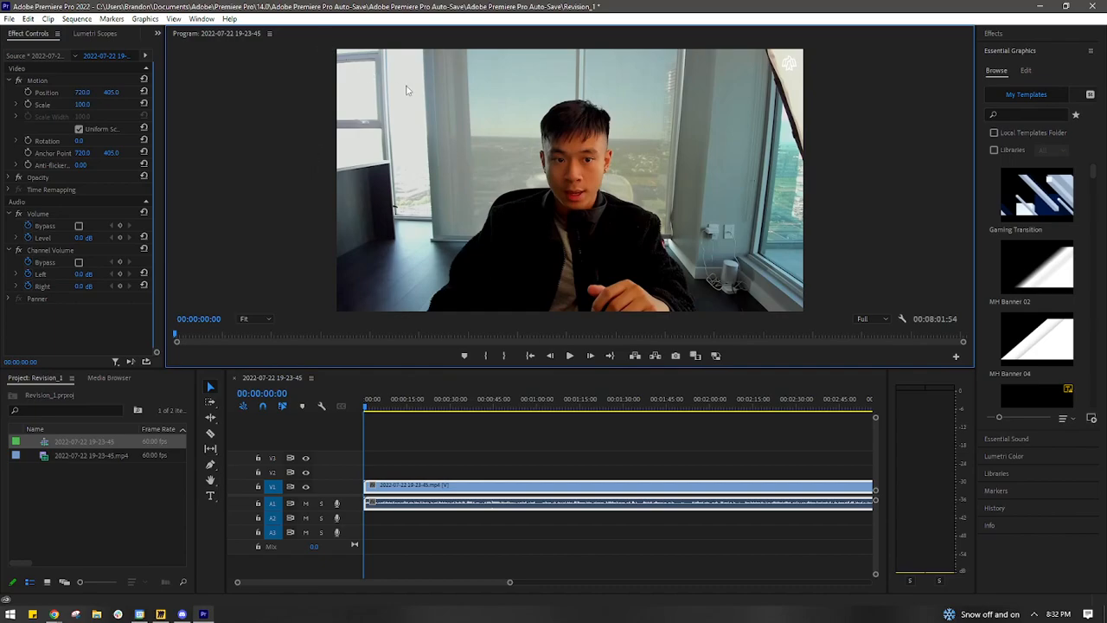
pyautogui.click(77, 18)
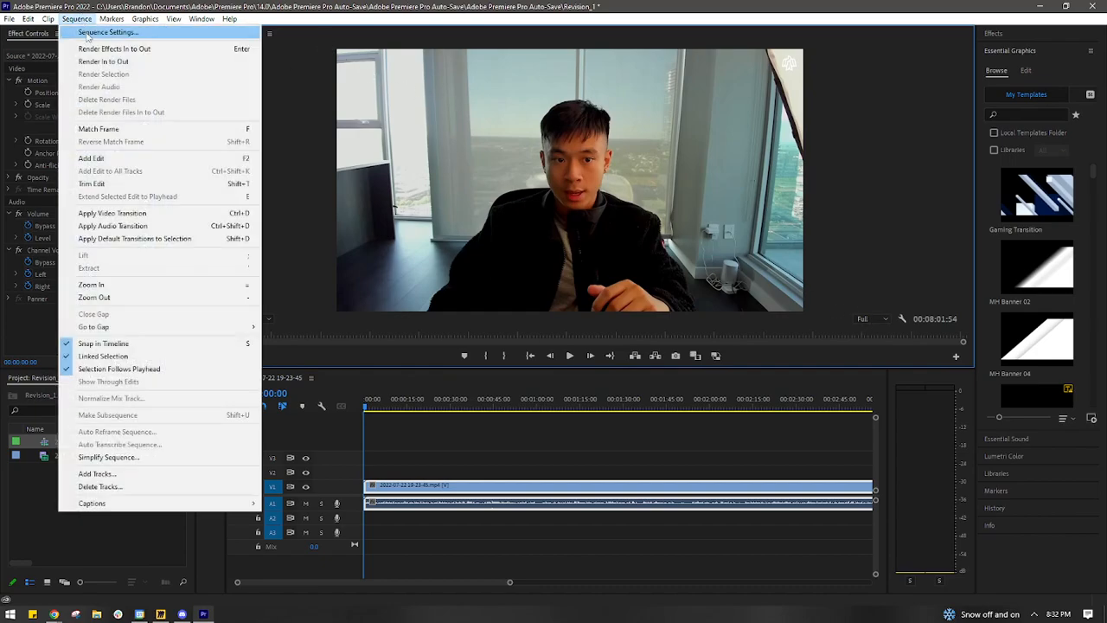
pyautogui.click(86, 32)
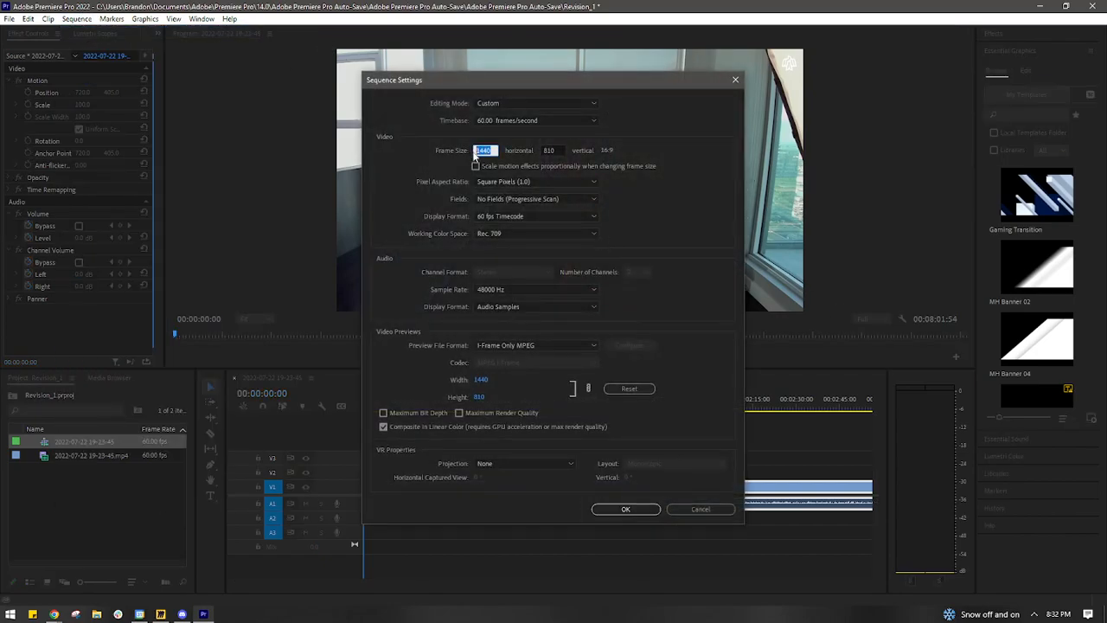
# - Enter a sequence frame size of 640 horizontal by 640 vertical
pyautogui.write('640')
pyautogui.press('Tab')
pyautogui.write('64')
pyautogui.write('0')
# - Set the sequence frame size to 1080 horizontal by 1080 vertical and apply the settings
pyautogui.click(476, 151)
pyautogui.write('1080')
pyautogui.press('Tab')
pyautogui.write('108')
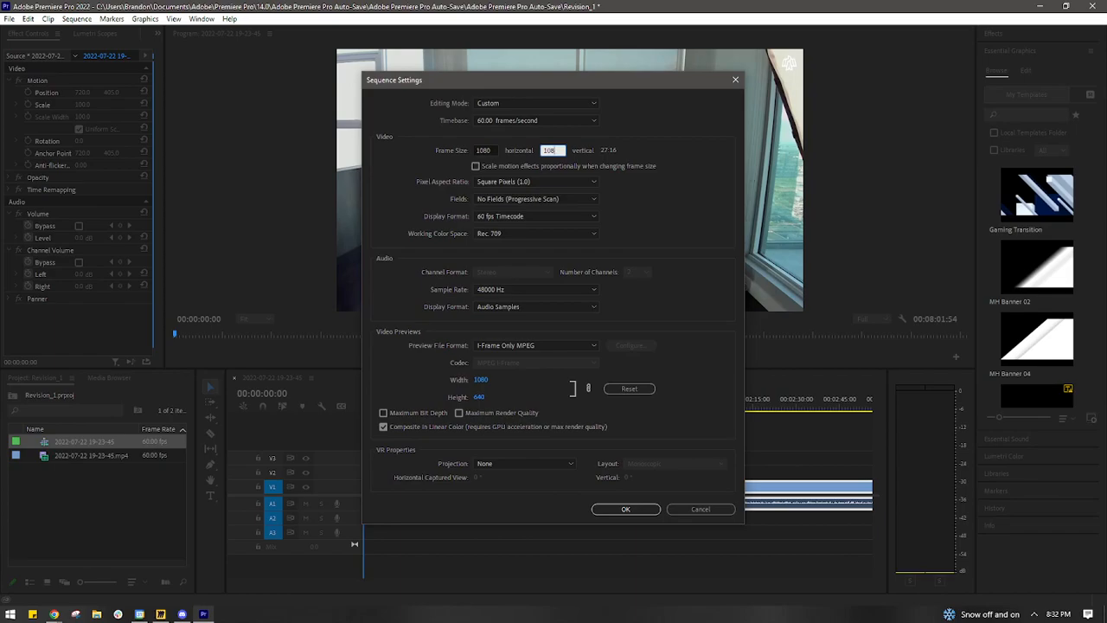
pyautogui.write('0')
pyautogui.press('Return')
pyautogui.click(610, 320)
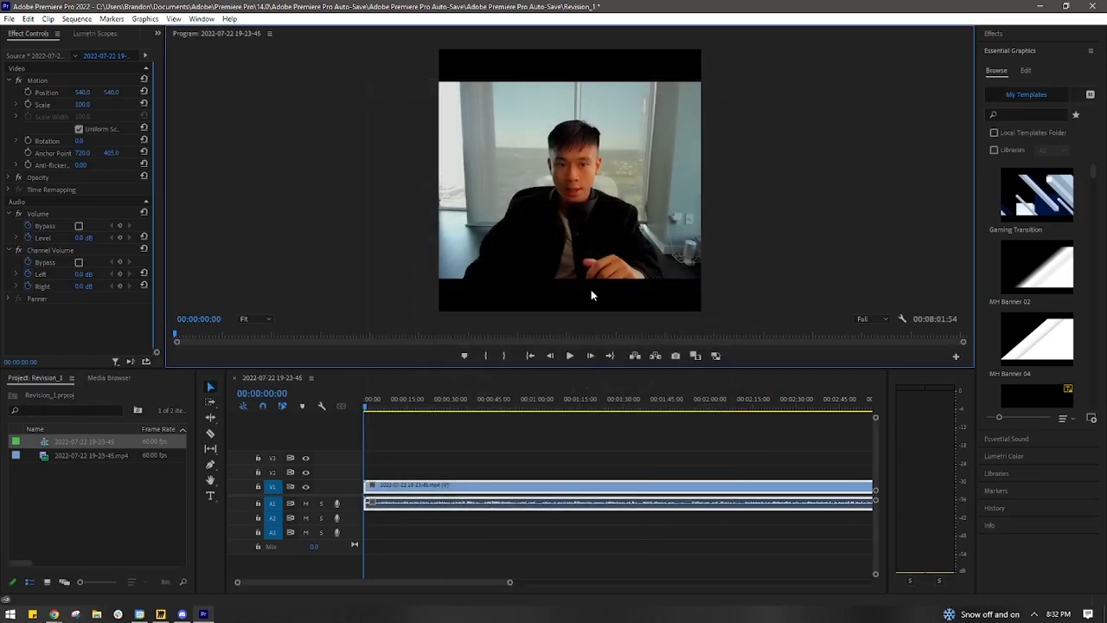
# - Scale the video clip to 137 so that it fills the square frame
pyautogui.click(595, 265)
pyautogui.click(883, 242)
pyautogui.click(552, 129)
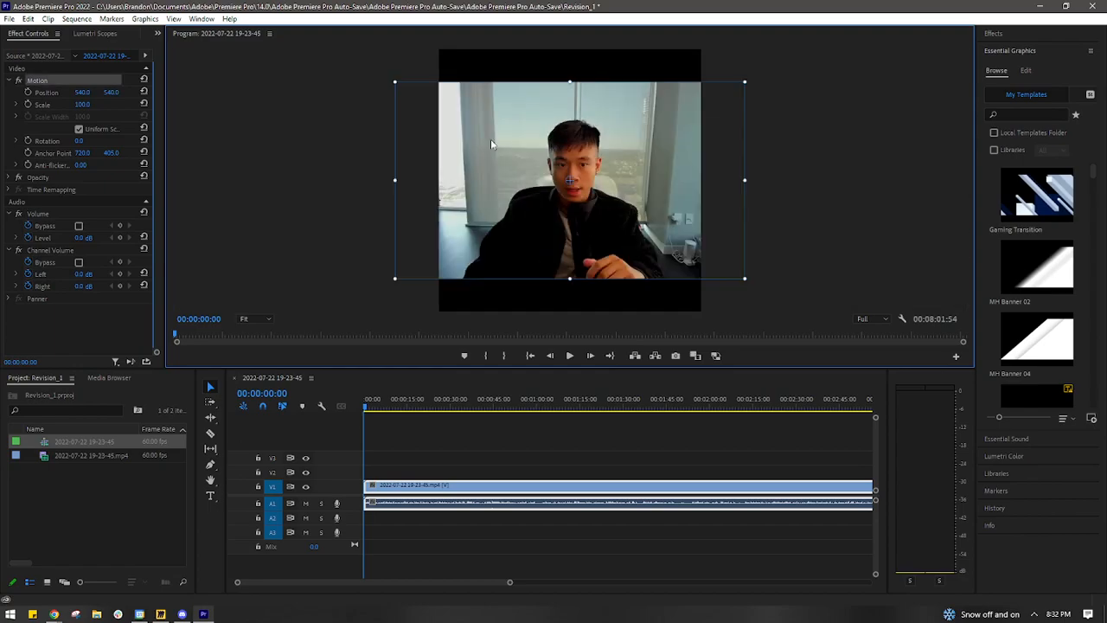
pyautogui.click(446, 220)
pyautogui.click(444, 528)
pyautogui.click(422, 493)
pyautogui.moveTo(82, 105); pyautogui.dragTo(116, 105)
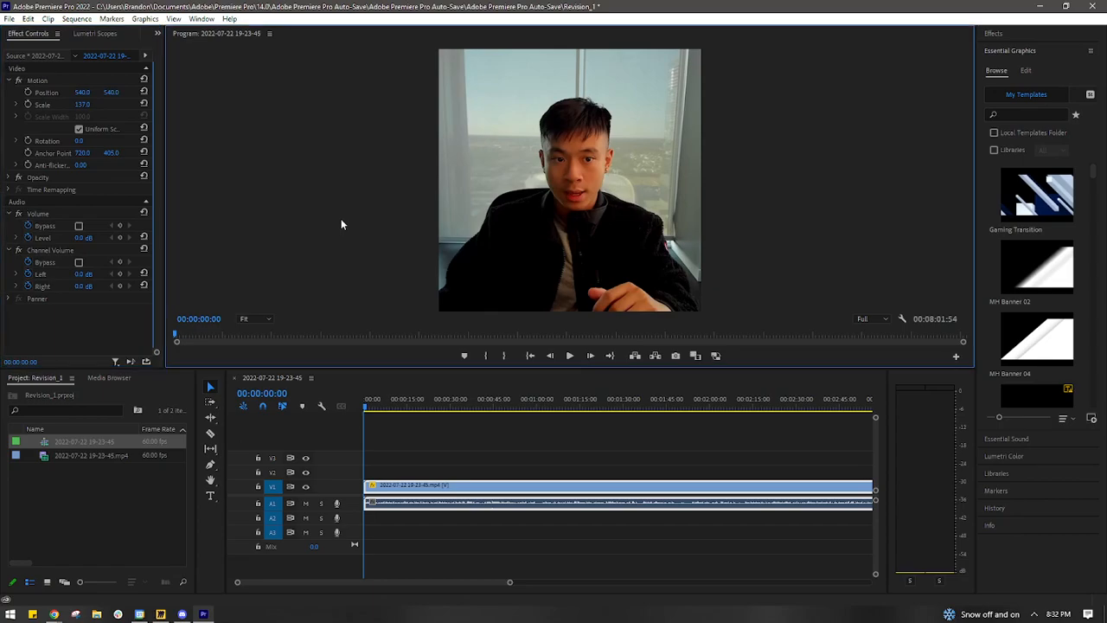
pyautogui.click(129, 475)
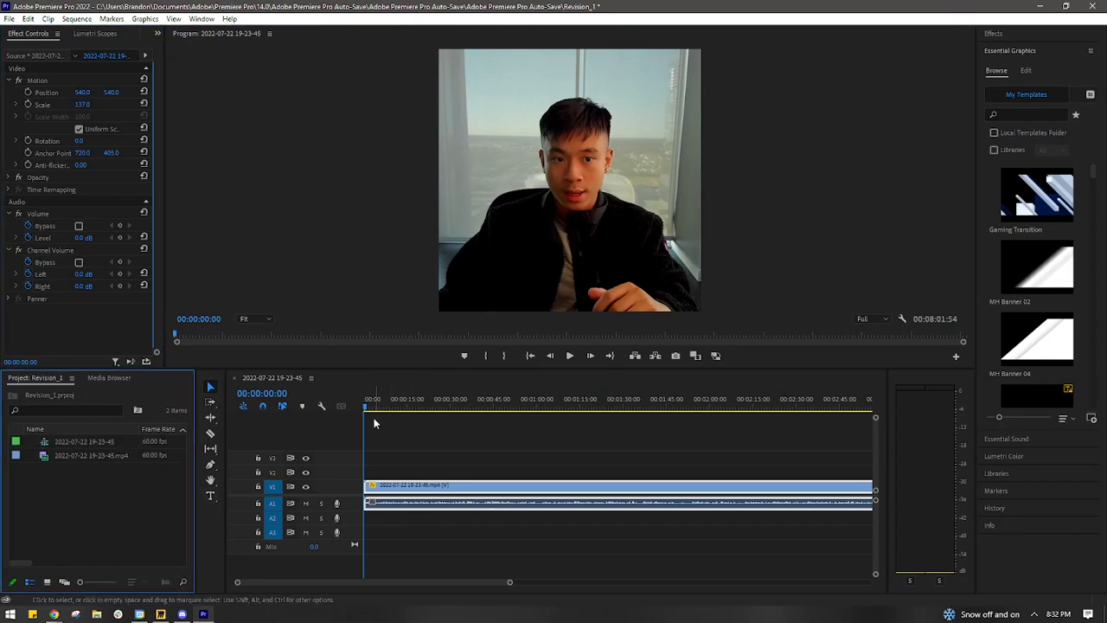
pyautogui.moveTo(405, 413); pyautogui.dragTo(656, 416)
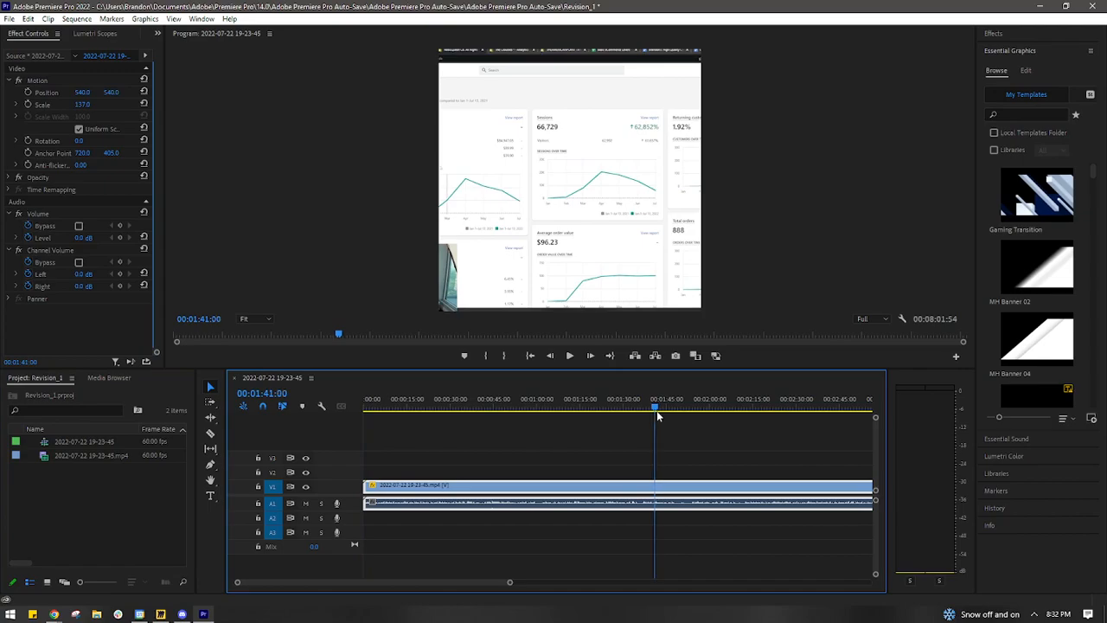
pyautogui.press('Home')
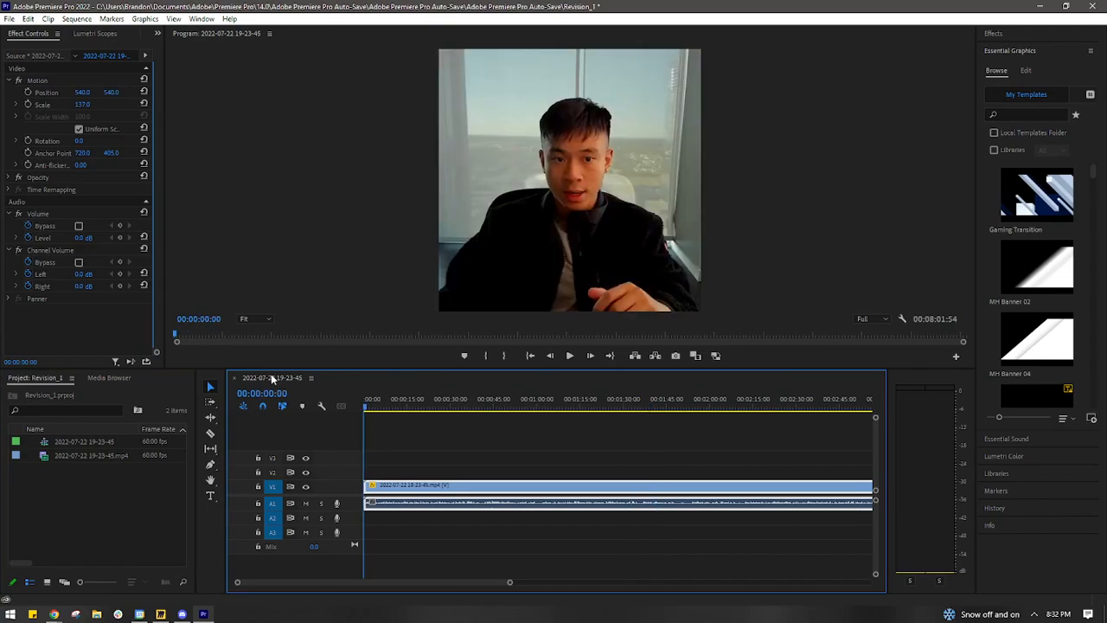
pyautogui.click(598, 202)
pyautogui.click(90, 482)
pyautogui.rightClick(77, 509)
pyautogui.click(77, 521)
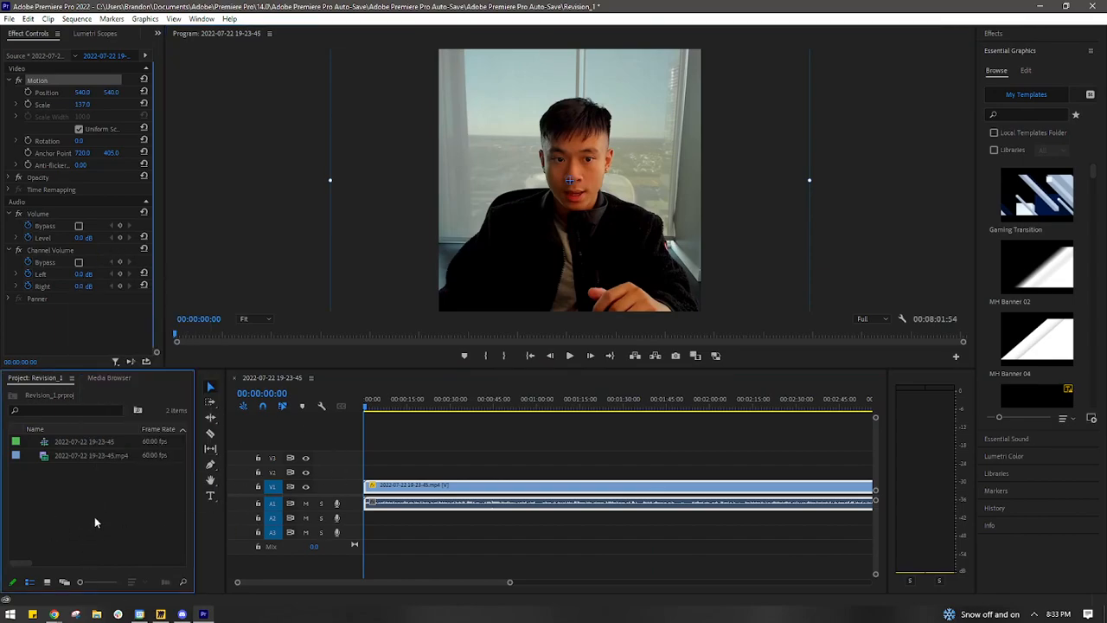
# - Try to place a text layer over the video with the Type tool
pyautogui.click(210, 497)
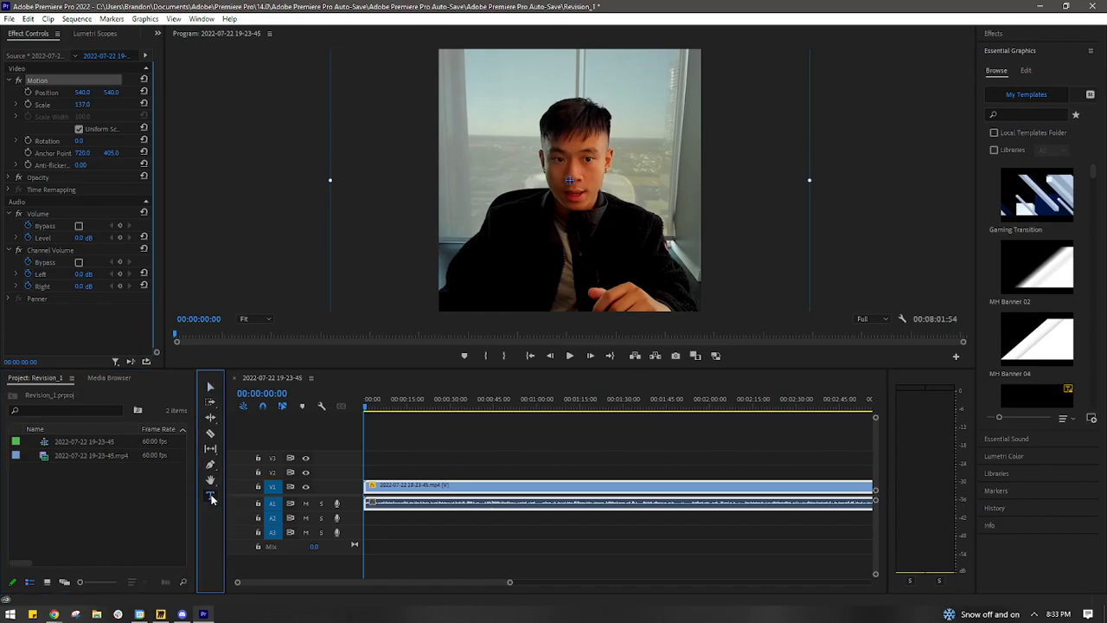
pyautogui.click(483, 278)
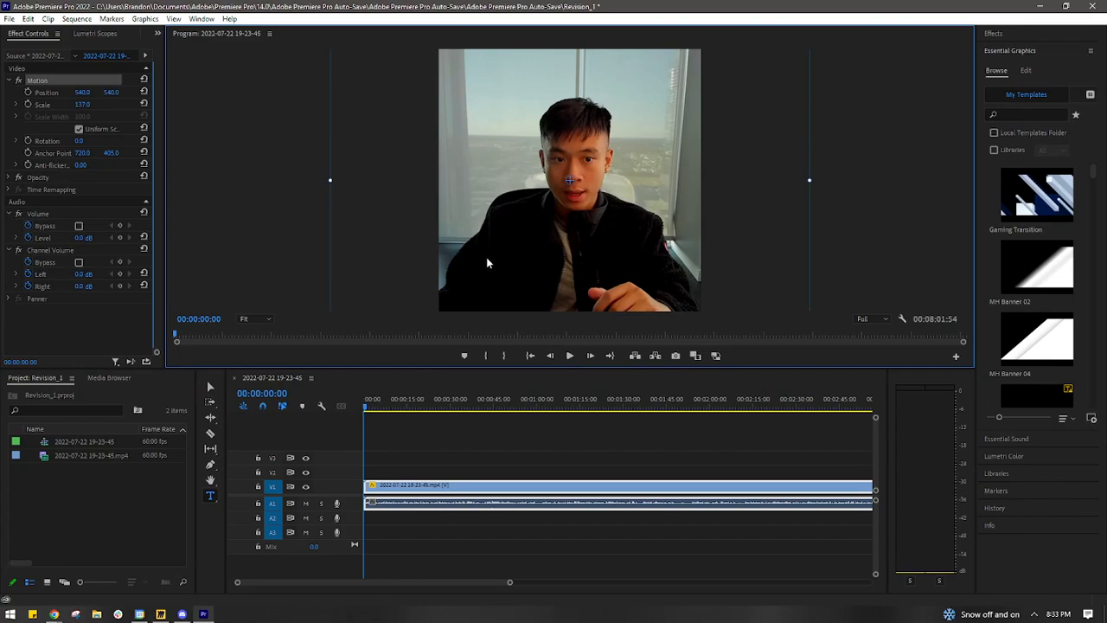
pyautogui.click(210, 386)
# - Deselect the video clip and add a text layer reading "CAPTION" over the lower part of the picture
pyautogui.click(491, 437)
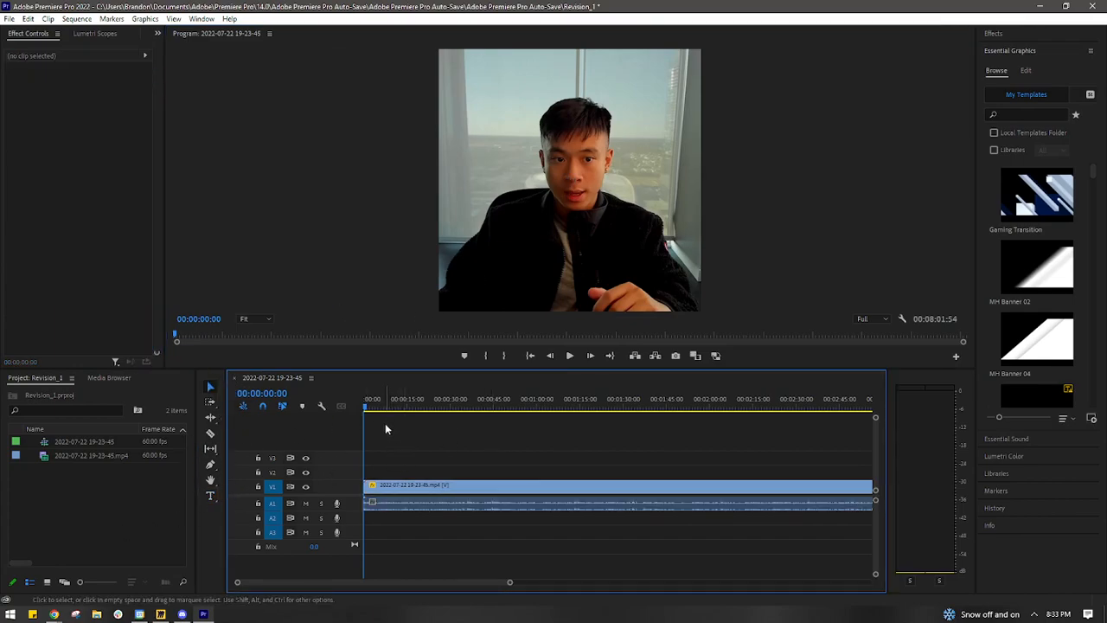
pyautogui.click(207, 495)
pyautogui.click(486, 249)
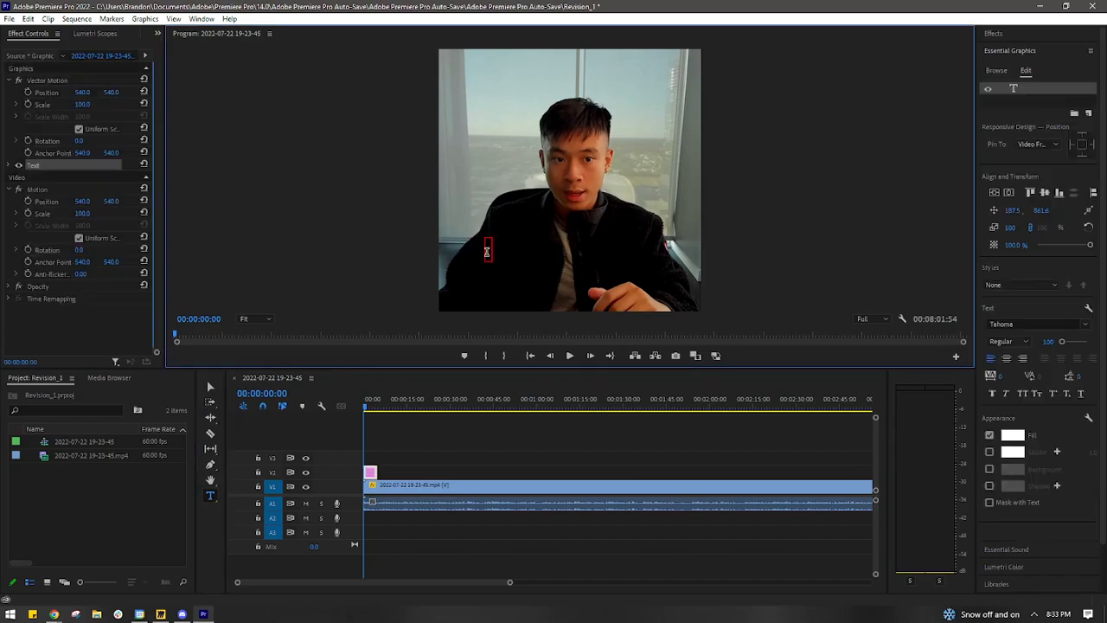
pyautogui.write('CAPTION')
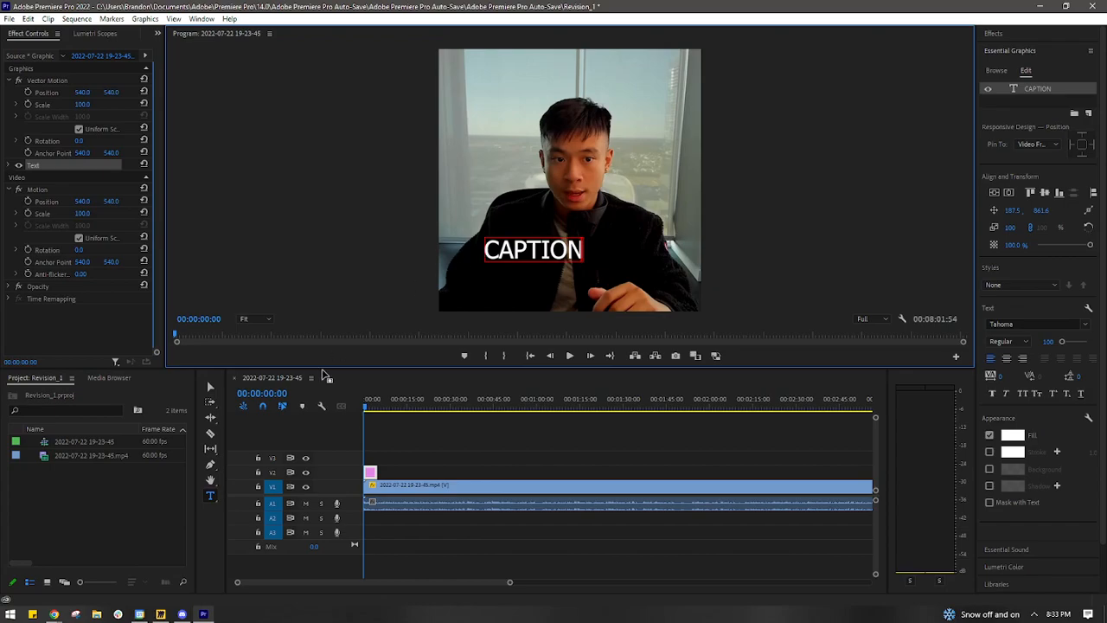
pyautogui.click(209, 387)
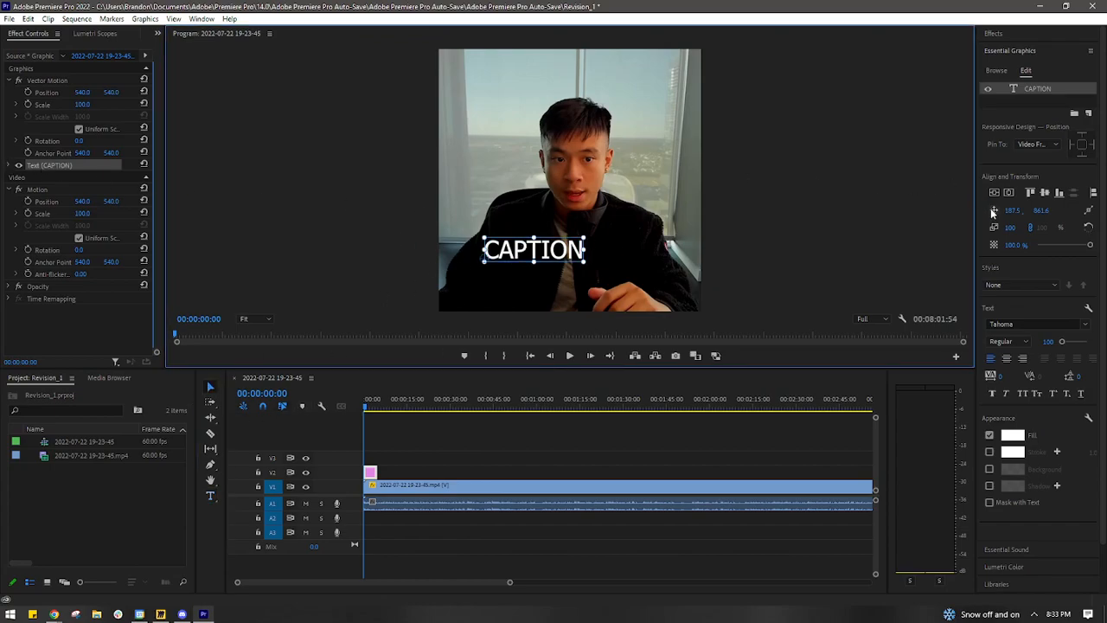
# - Center the caption horizontally in the frame and set its vertical position to 965.6
pyautogui.moveTo(977, 213); pyautogui.dragTo(938, 213)
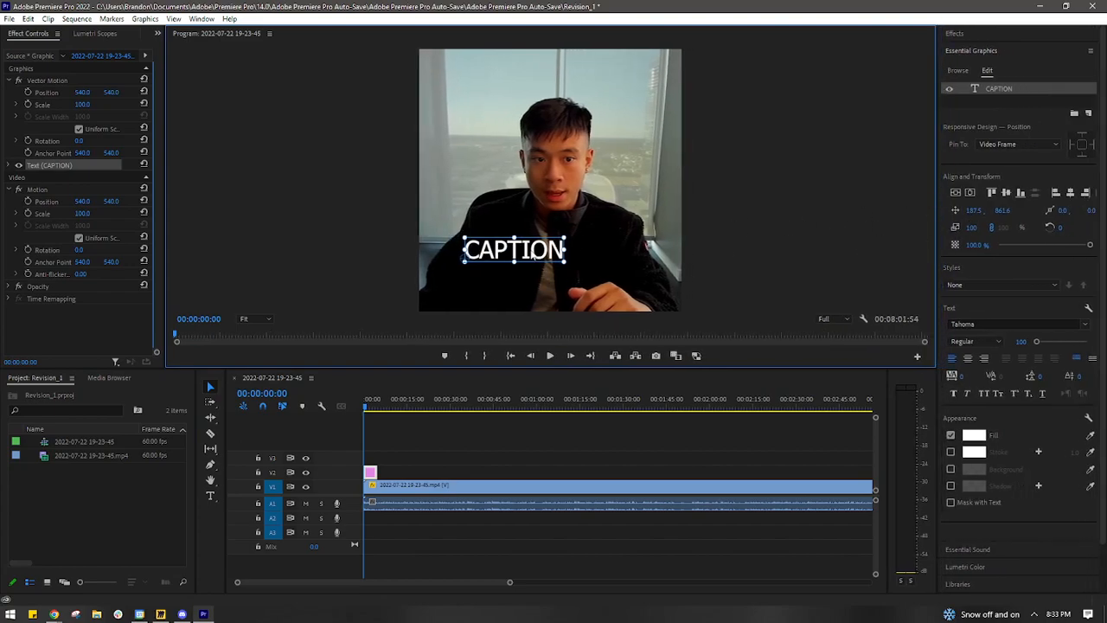
pyautogui.click(970, 193)
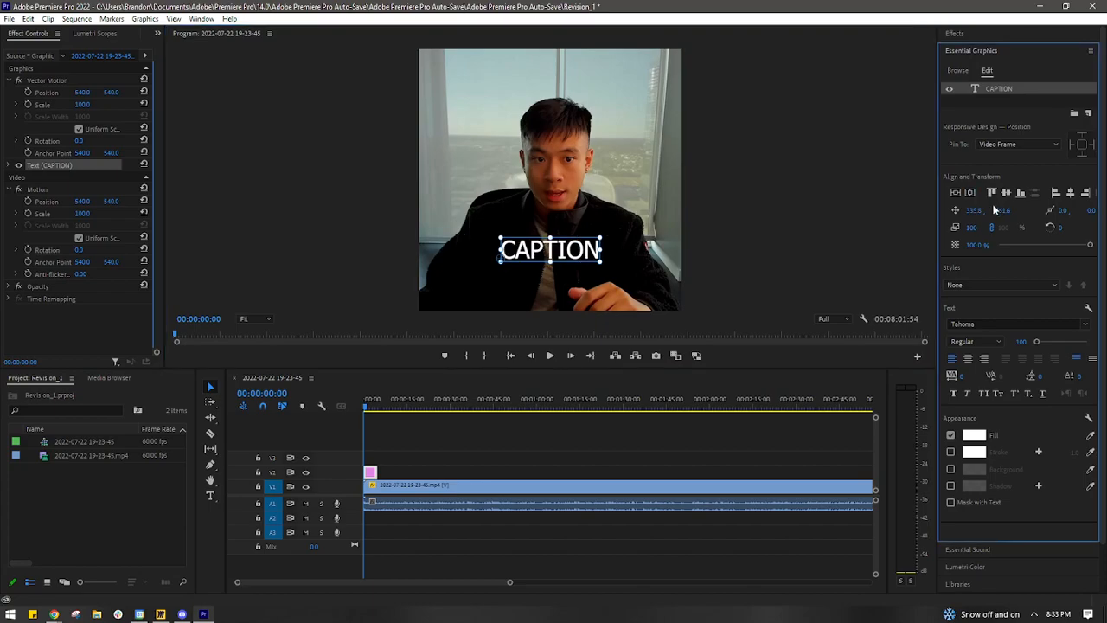
pyautogui.moveTo(1002, 210); pyautogui.dragTo(592, 264)
pyautogui.click(970, 192)
pyautogui.moveTo(1005, 213); pyautogui.dragTo(1041, 335)
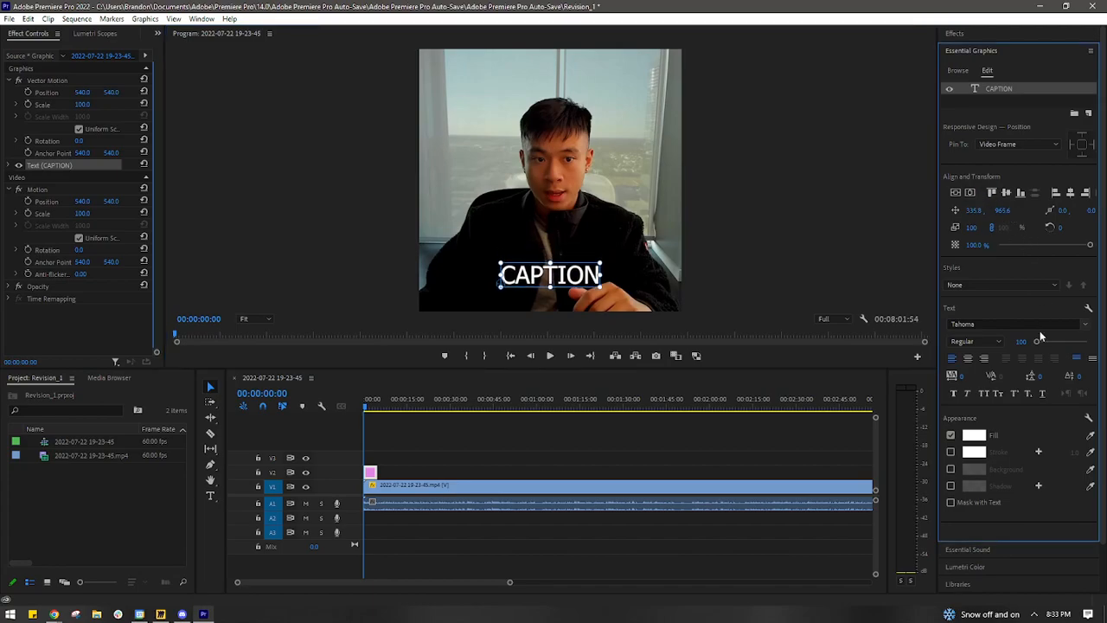
# - Change the caption's font to Ubuntu in the Bold style
pyautogui.click(993, 322)
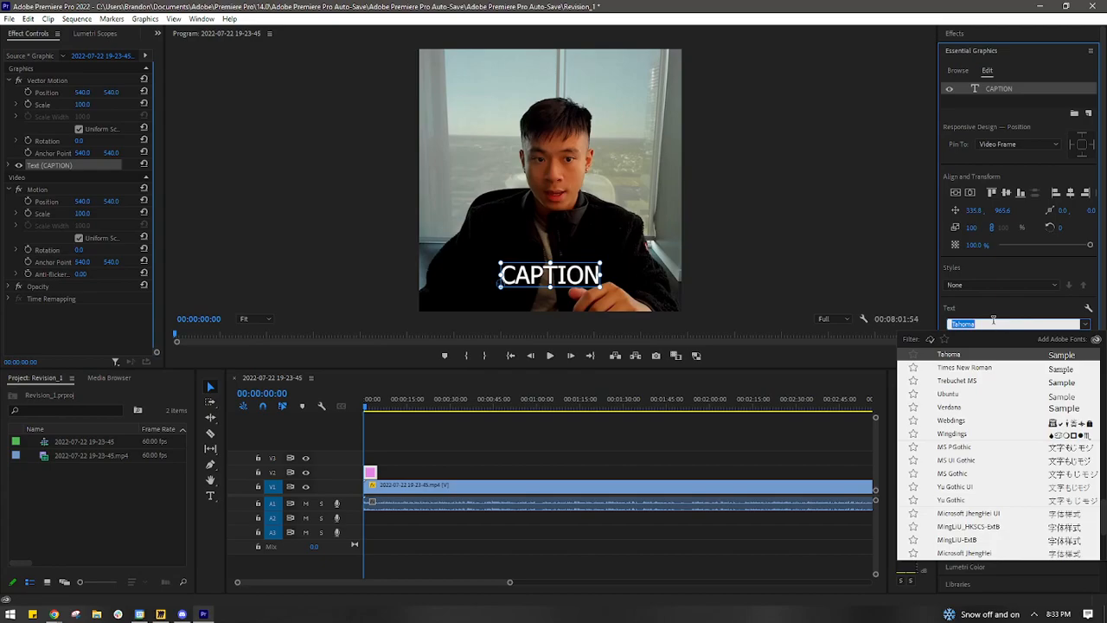
pyautogui.write('ubu')
pyautogui.press('Return')
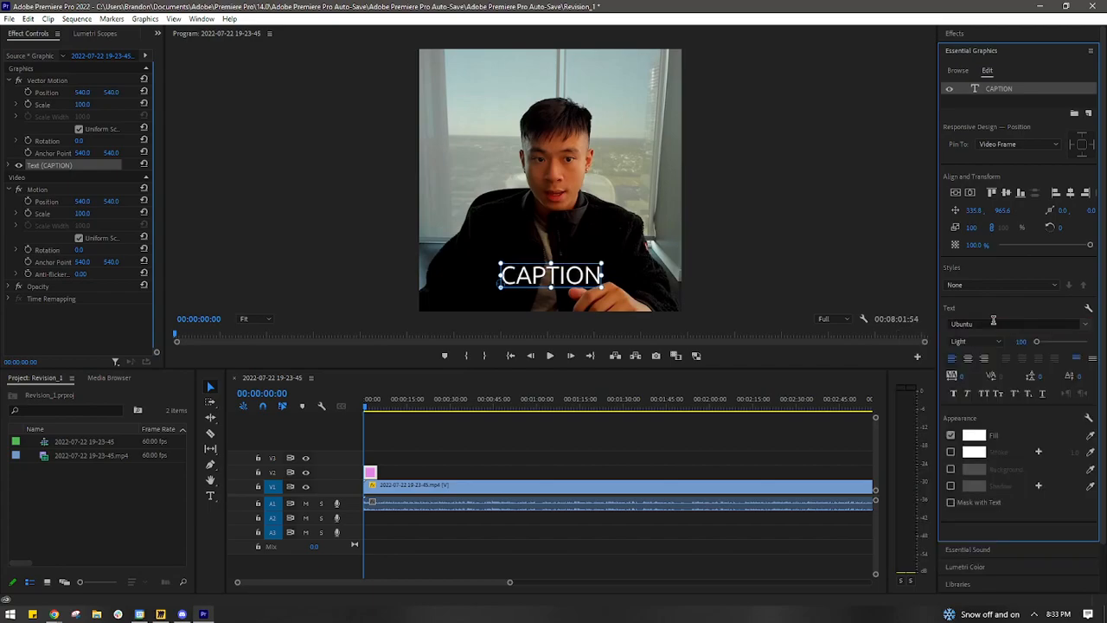
pyautogui.click(976, 341)
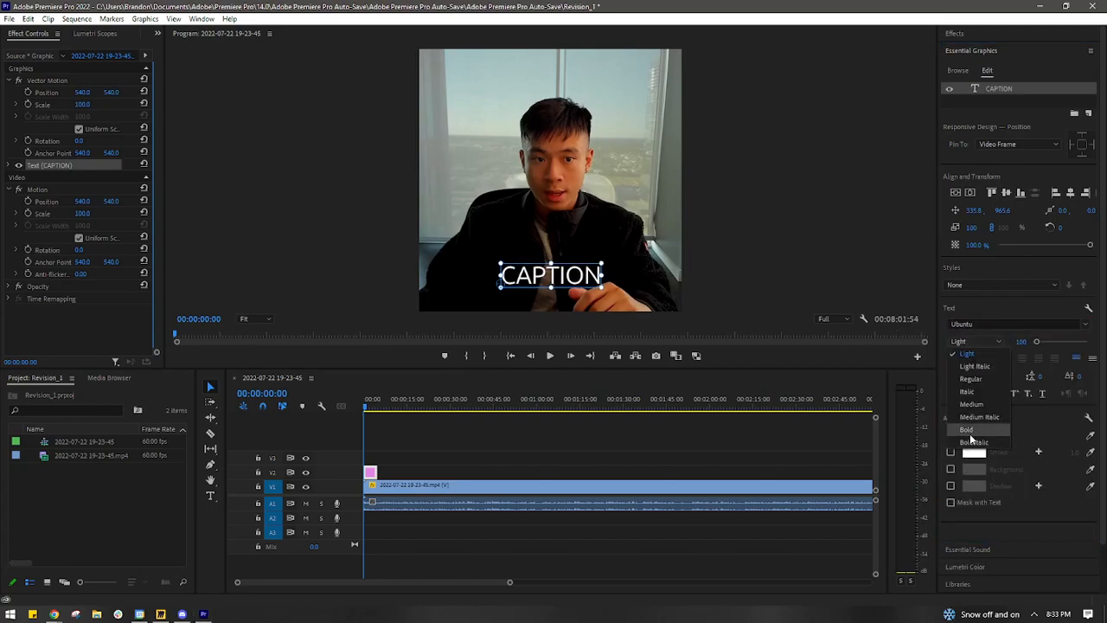
pyautogui.click(971, 438)
pyautogui.click(772, 279)
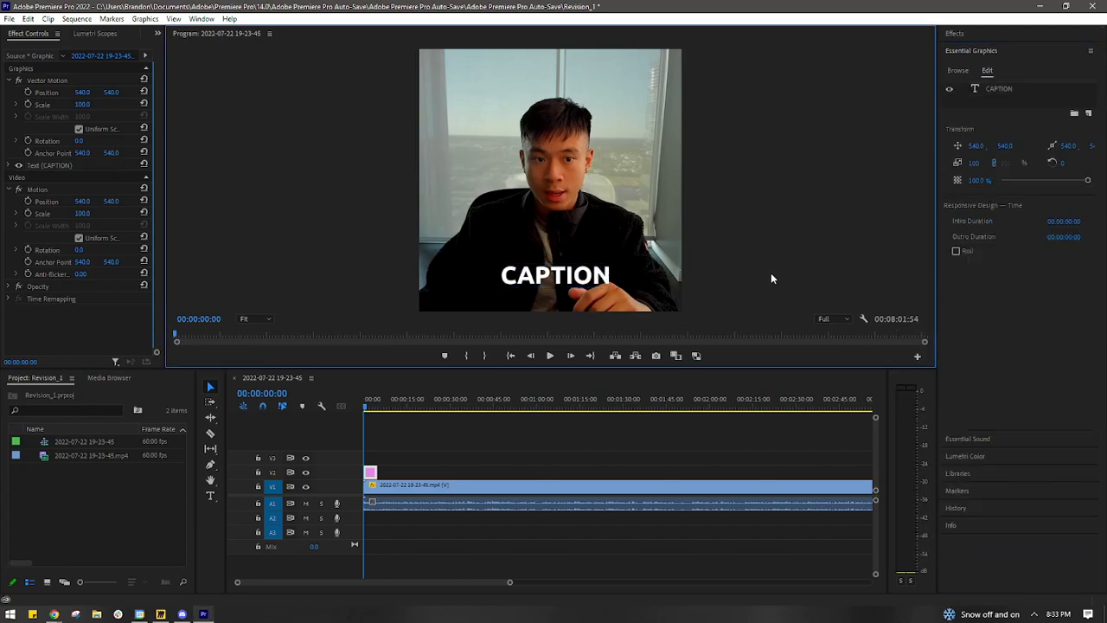
# - Recenter the bold caption horizontally in the frame
pyautogui.click(566, 284)
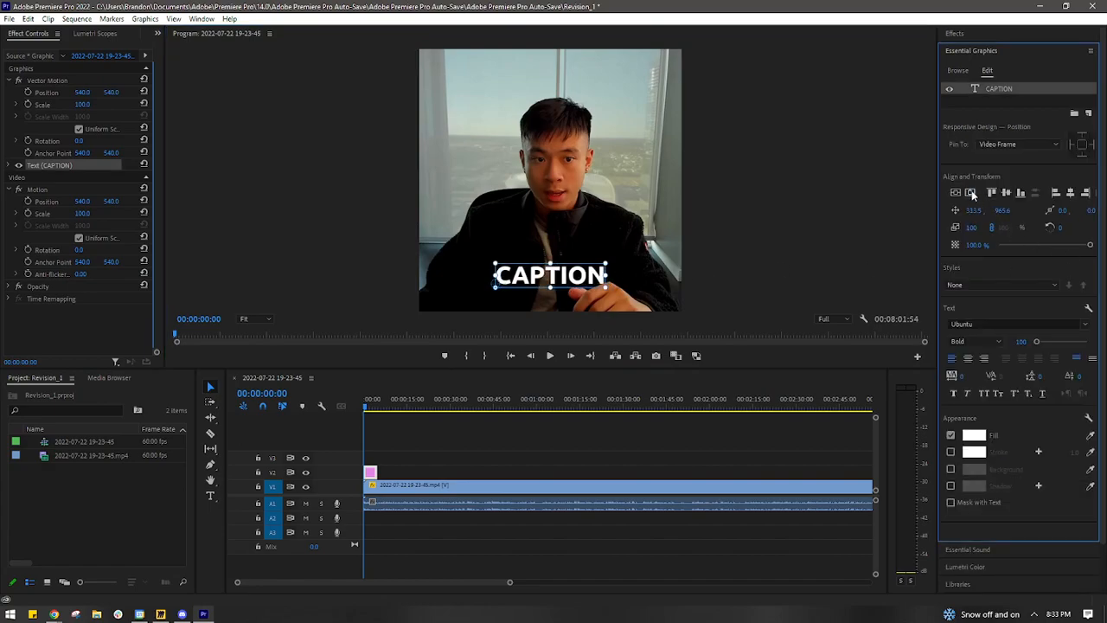
pyautogui.click(812, 261)
pyautogui.click(596, 281)
pyautogui.click(970, 199)
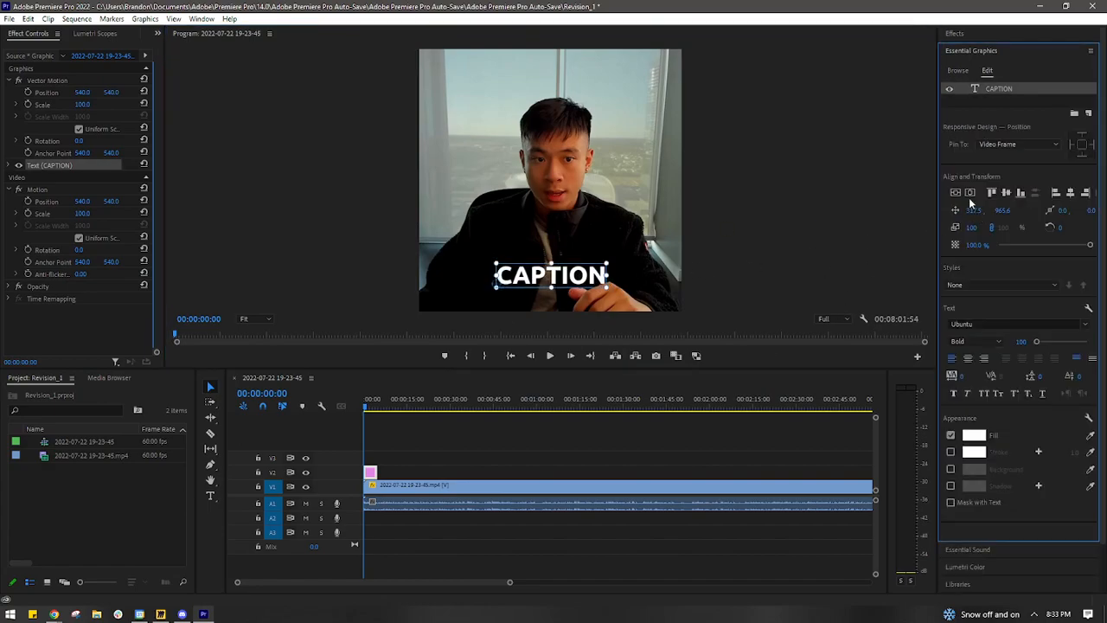
# - Set the caption's font size to 50 and center the smaller text horizontally in the frame
pyautogui.click(1020, 341)
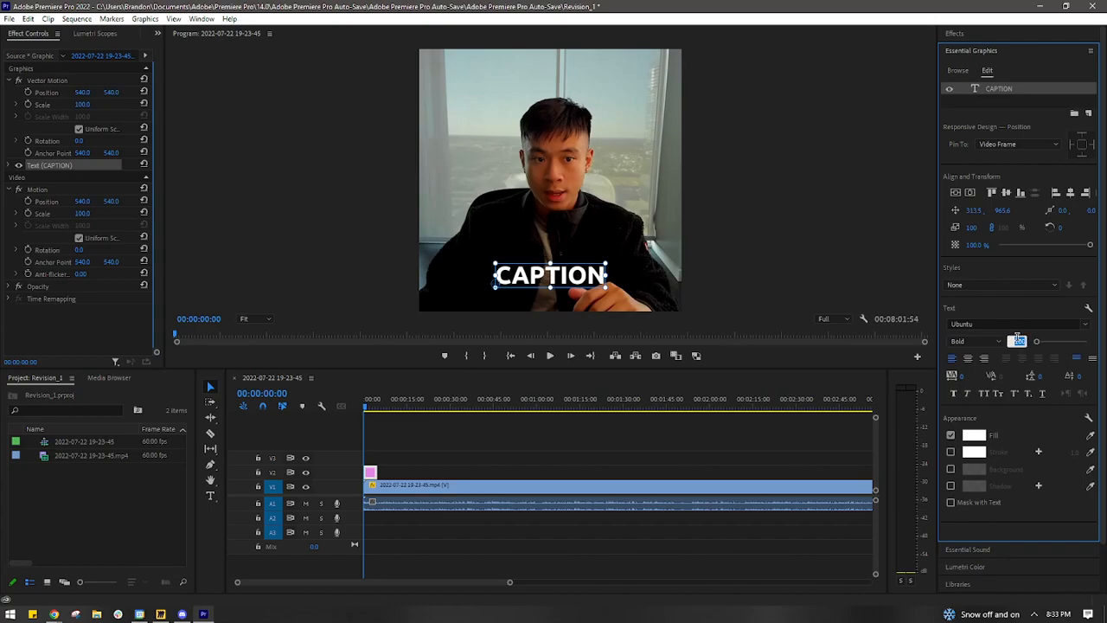
pyautogui.write('50')
pyautogui.press('Return')
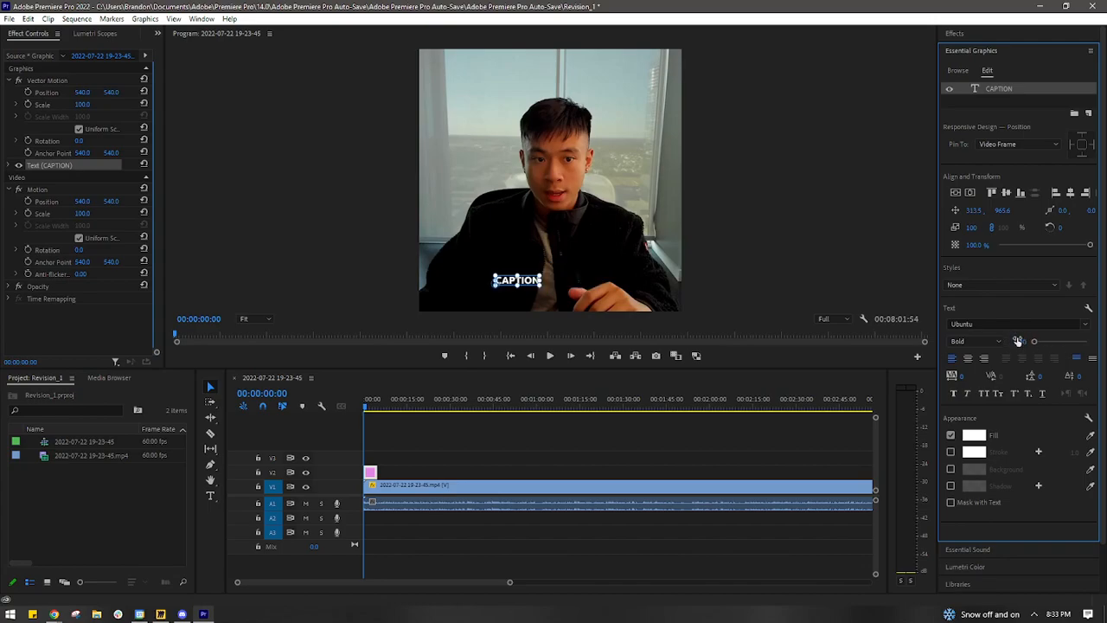
pyautogui.click(744, 258)
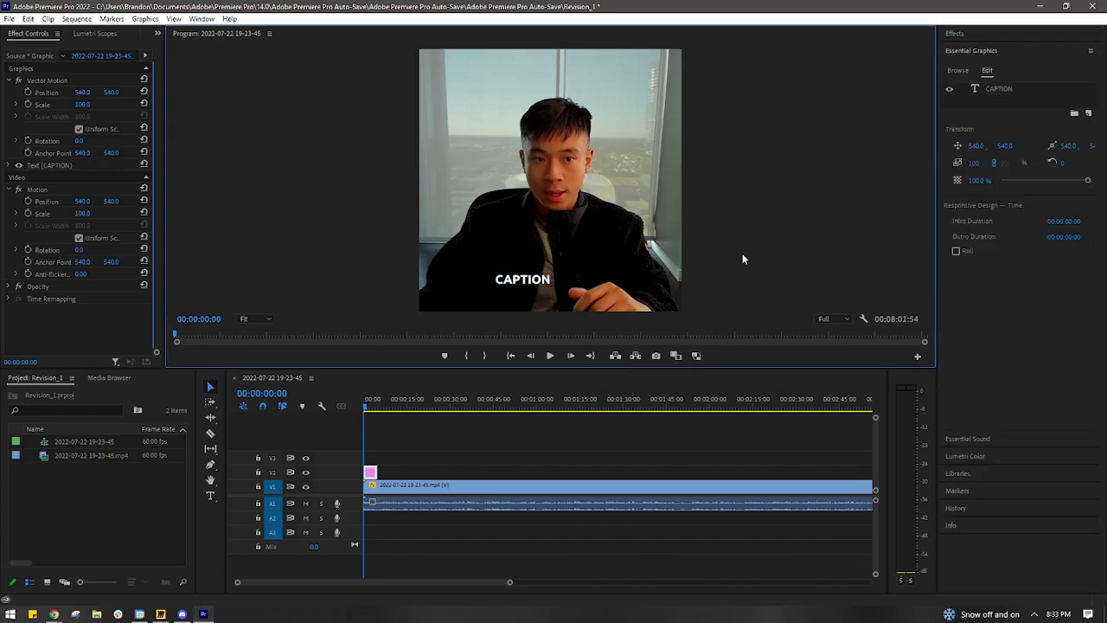
pyautogui.click(535, 282)
pyautogui.click(968, 192)
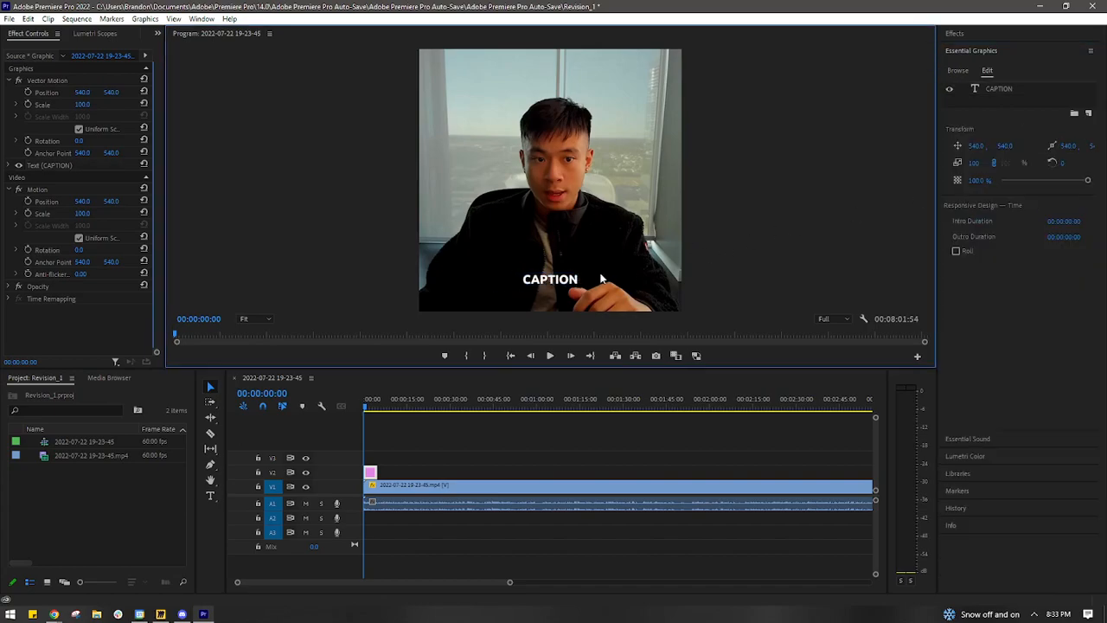
# - Replace the caption text with "HEY, IF YOU'RE A DROPSHIPPER" and "READ THIS" on a second line
pyautogui.doubleClick(564, 278)
pyautogui.click(550, 278)
pyautogui.hotkey('ctrl', 'a')
pyautogui.write('HEY, IF YOU"R')
pyautogui.press('BackSpace')
pyautogui.write('RE A DROPSHI')
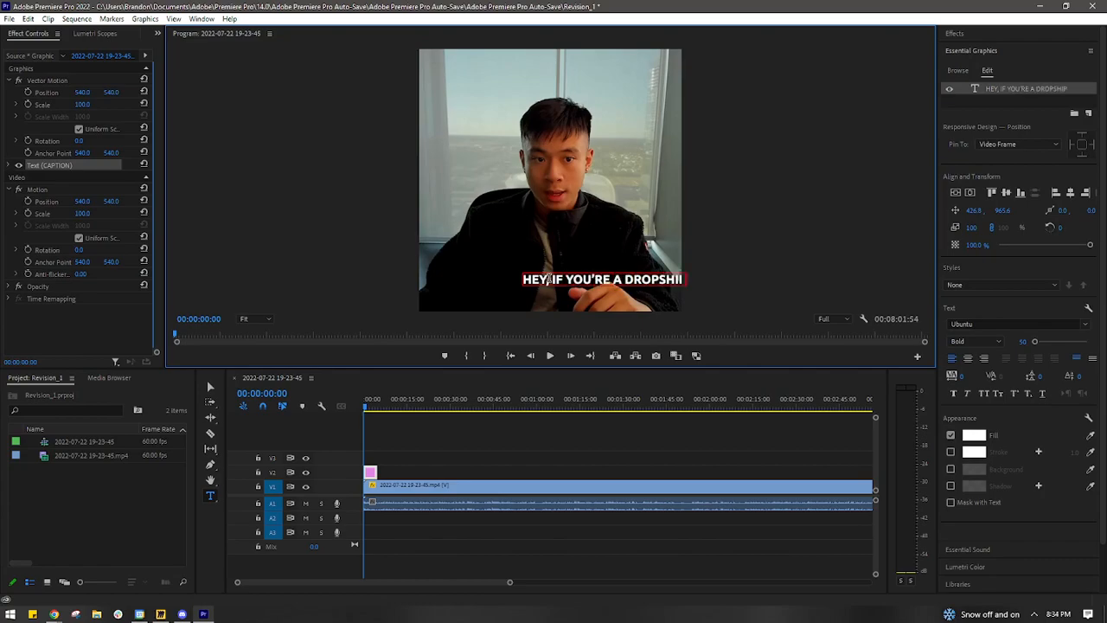
pyautogui.press('Return')
pyautogui.write('READ THIS')
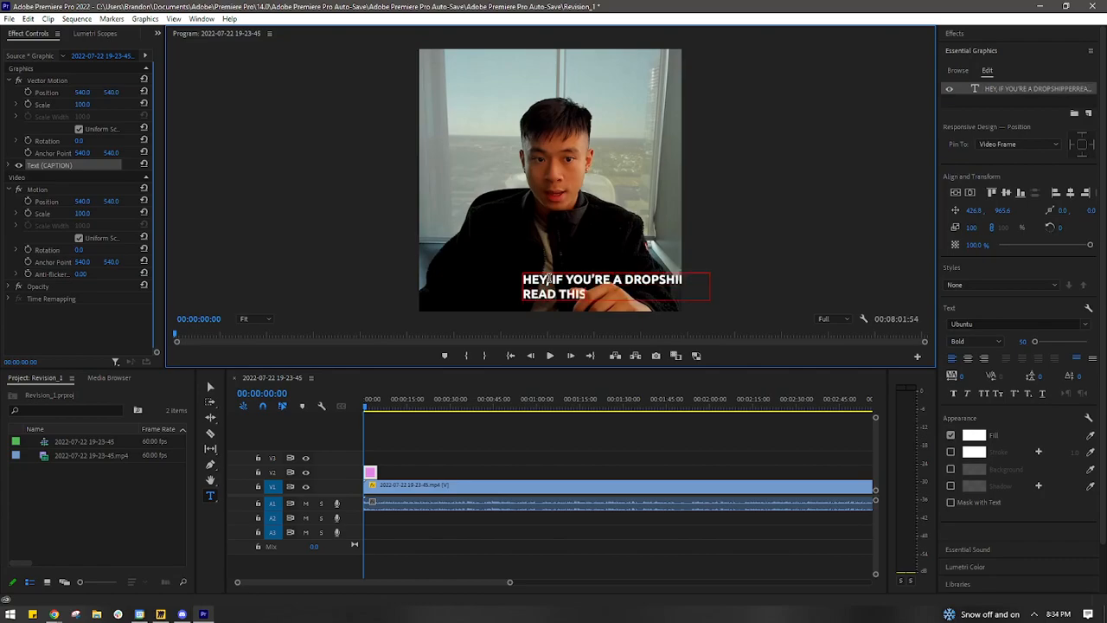
# - Center-align the caption's two text lines and center the caption horizontally in the frame
pyautogui.click(971, 193)
pyautogui.click(625, 280)
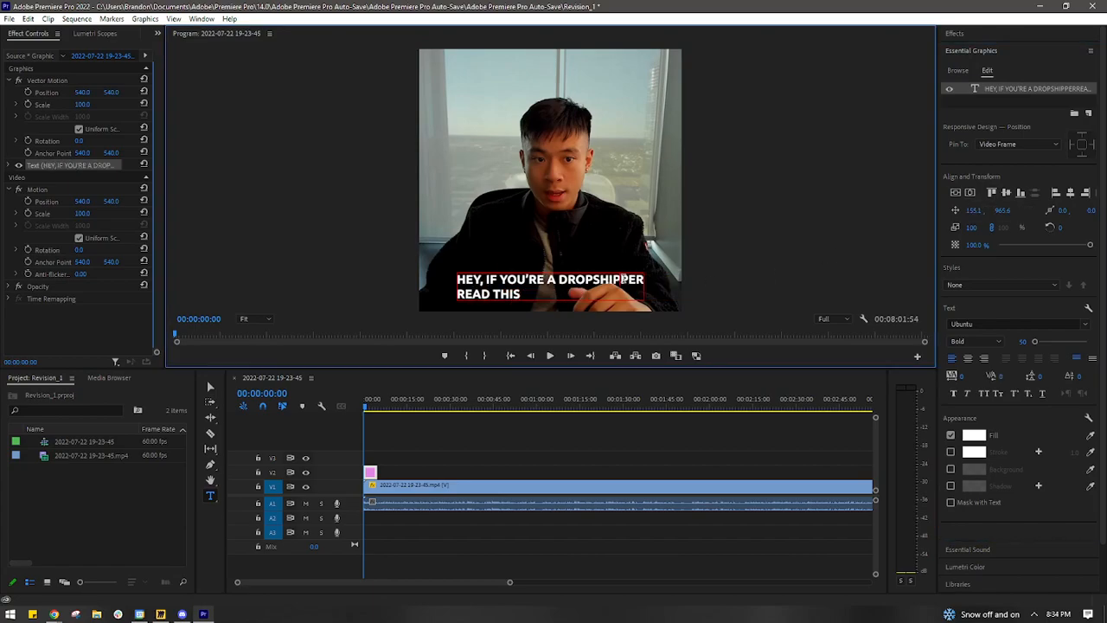
pyautogui.press('Escape')
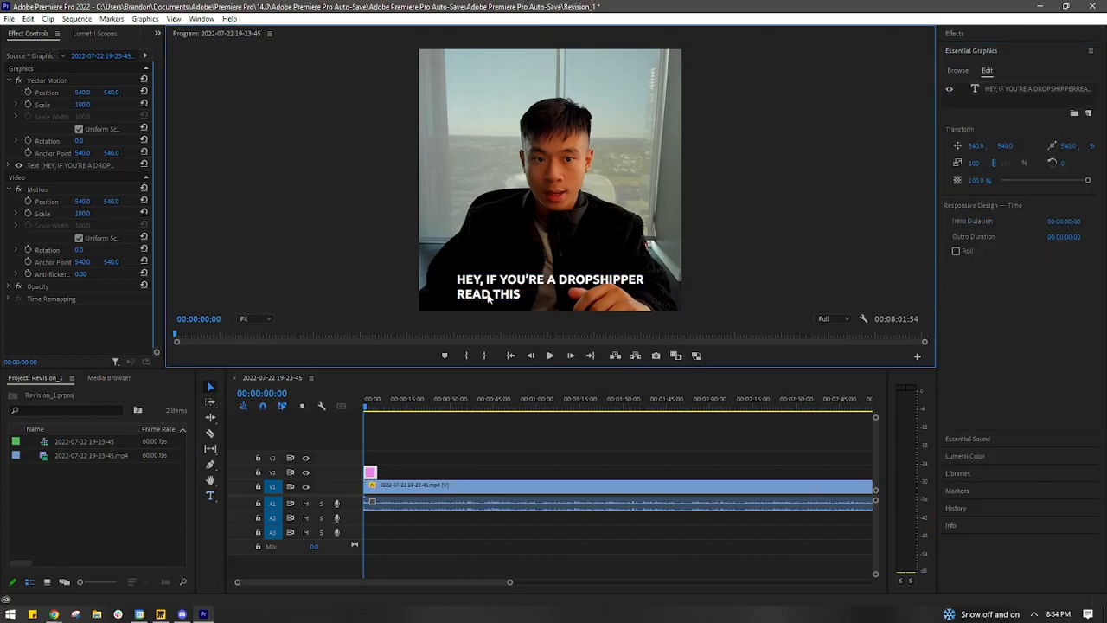
pyautogui.doubleClick(487, 295)
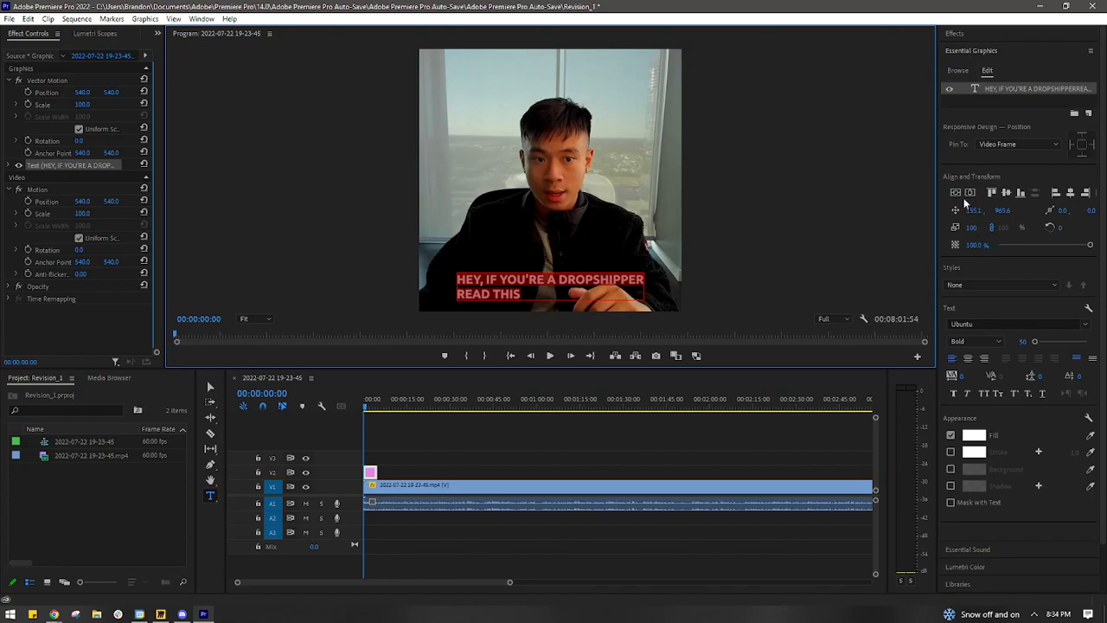
pyautogui.click(968, 358)
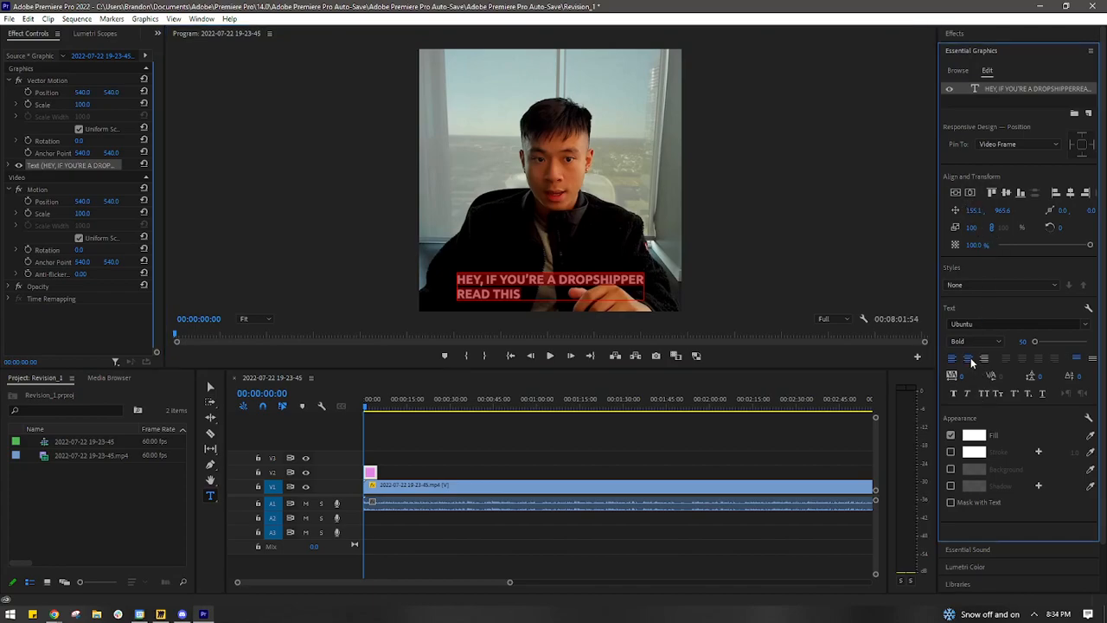
pyautogui.click(970, 193)
# - Add "..." after "READ THIS" in the caption's second line
pyautogui.click(547, 286)
pyautogui.write('...')
pyautogui.press('Escape')
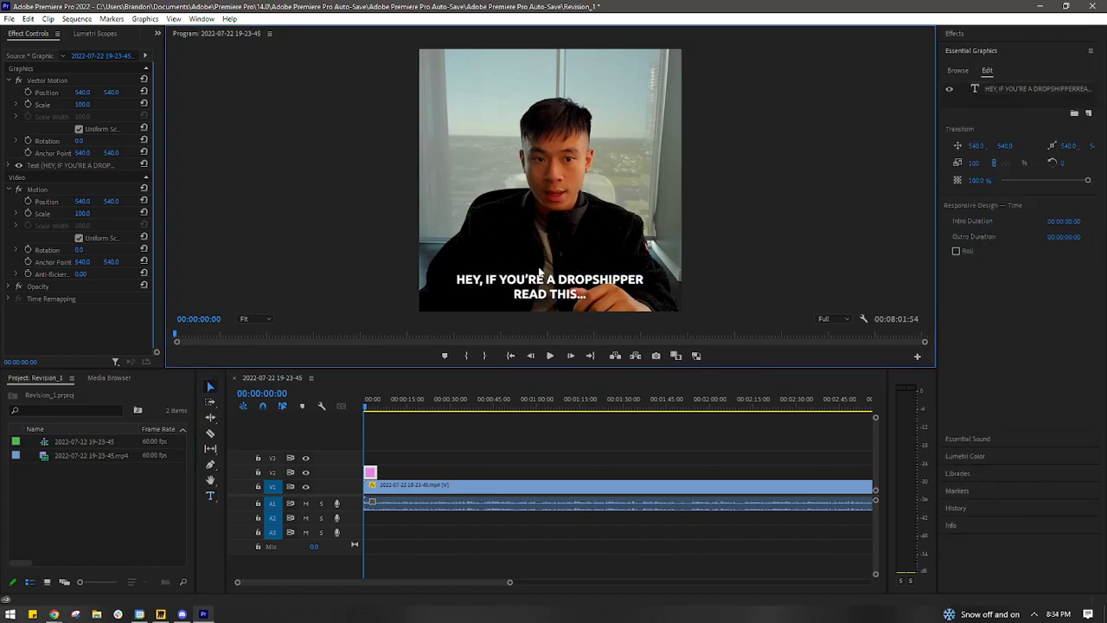
# - Add a black stroke (000000) to the caption text
pyautogui.doubleClick(527, 284)
pyautogui.click(582, 286)
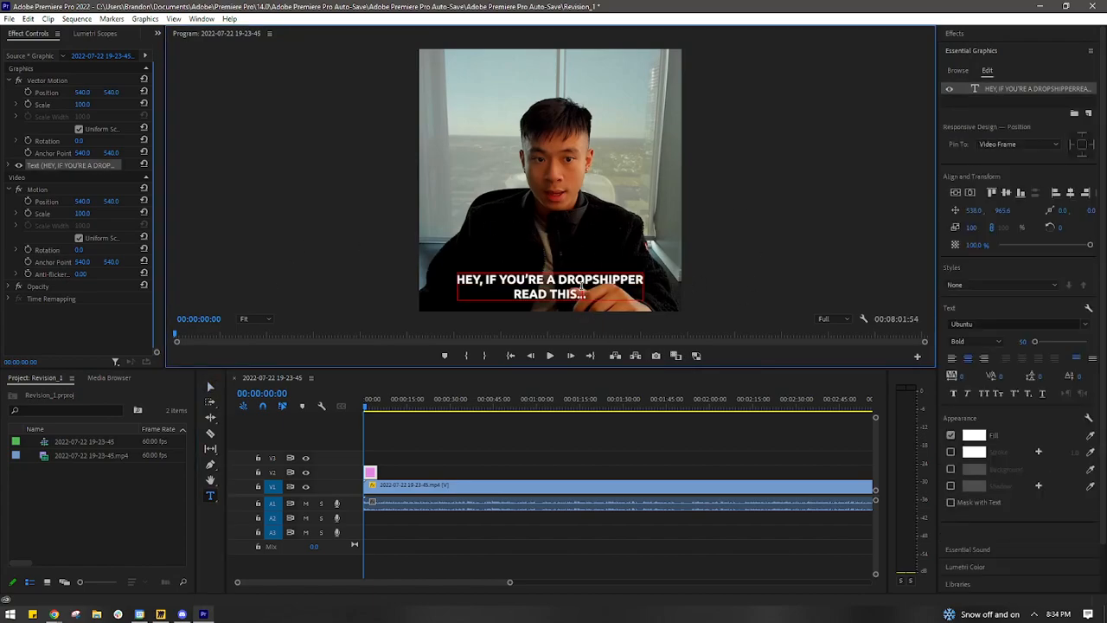
pyautogui.click(950, 452)
pyautogui.click(975, 452)
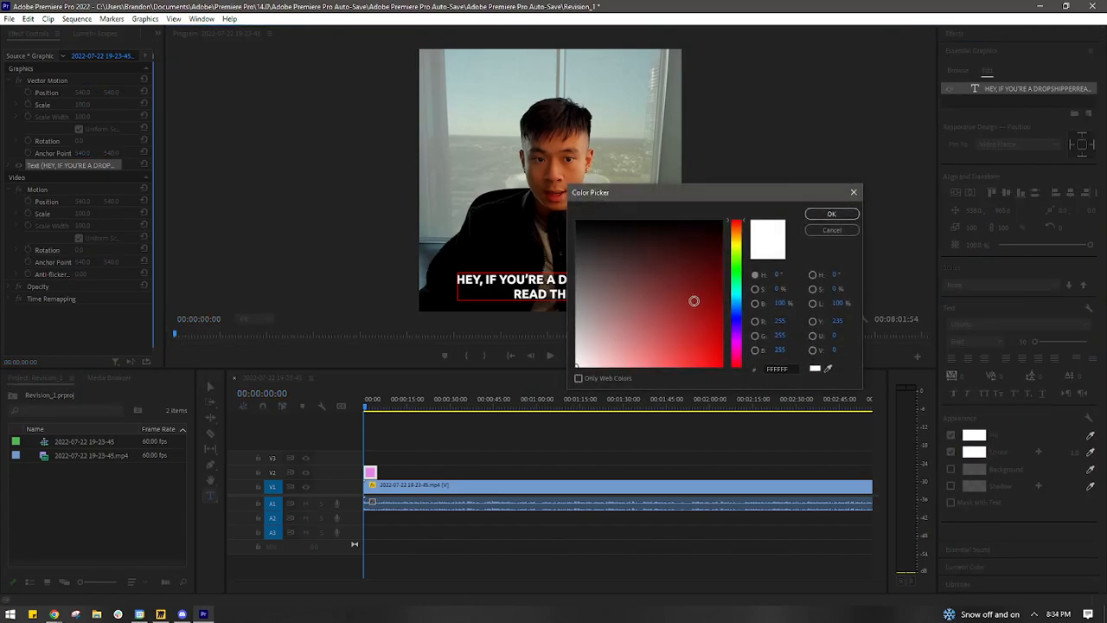
pyautogui.click(831, 214)
pyautogui.click(1064, 450)
pyautogui.write('5')
pyautogui.press('Return')
pyautogui.click(950, 452)
pyautogui.click(952, 452)
pyautogui.click(977, 452)
pyautogui.moveTo(681, 295)
pyautogui.mouseDown()
pyautogui.moveTo(663, 304)
pyautogui.moveTo(457, 157)
pyautogui.mouseUp()
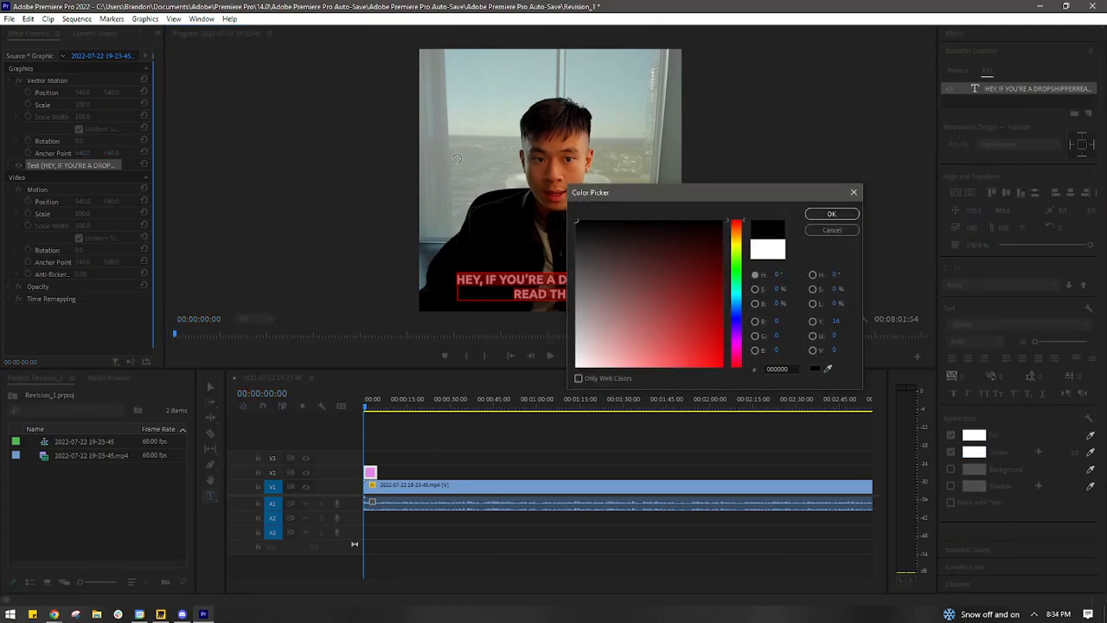
pyautogui.click(832, 214)
# - Set the caption's stroke width to 5, keeping the caption wording, and deselect the text
pyautogui.write('5')
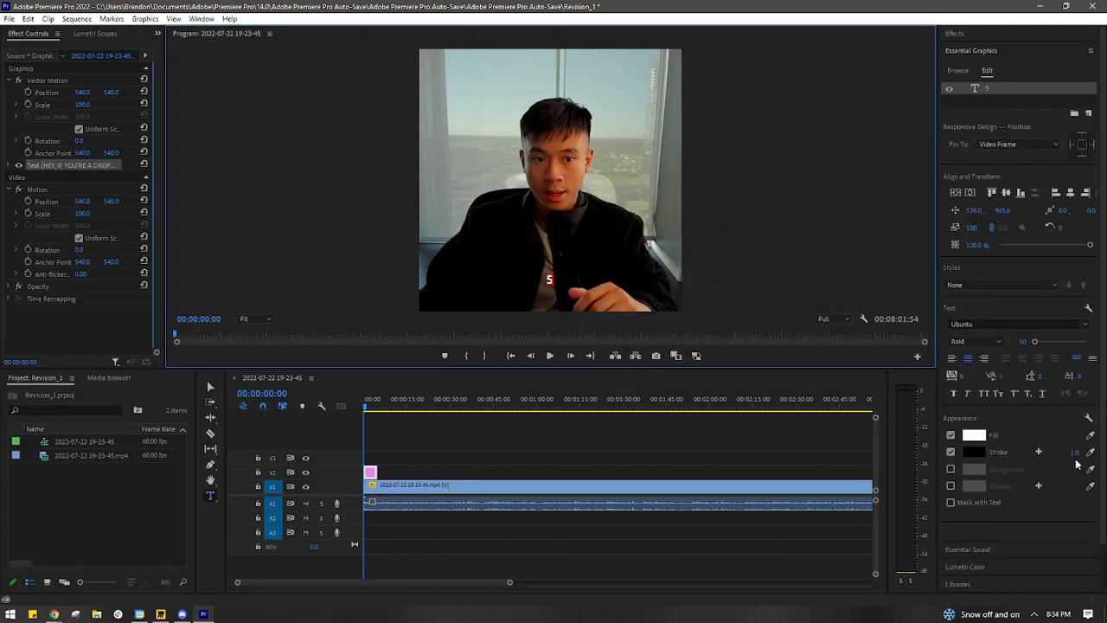
pyautogui.hotkey('ctrl', 'z')
pyautogui.click(1074, 452)
pyautogui.write('5')
pyautogui.press('Return')
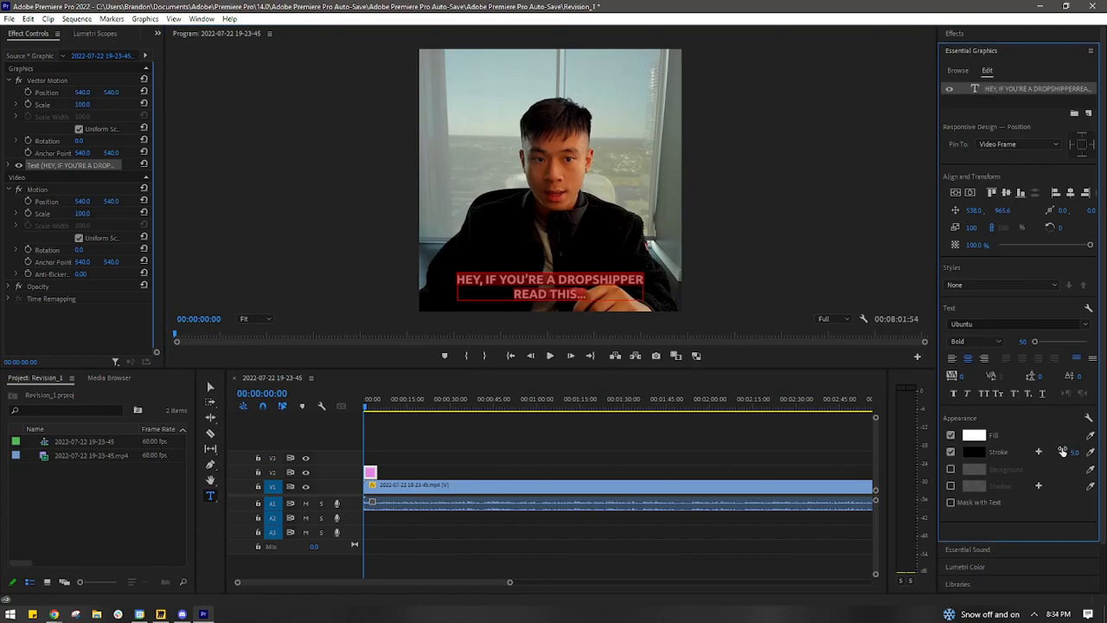
pyautogui.press('Escape')
pyautogui.click(753, 279)
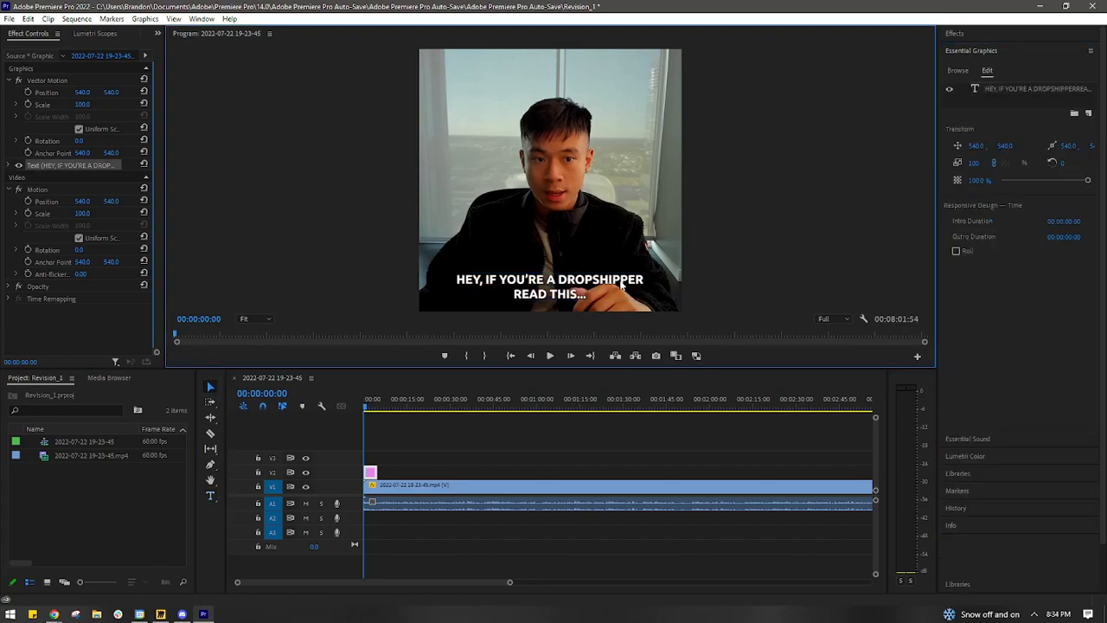
# - Split the footage on V1 at the end of the caption clip
pyautogui.click(458, 465)
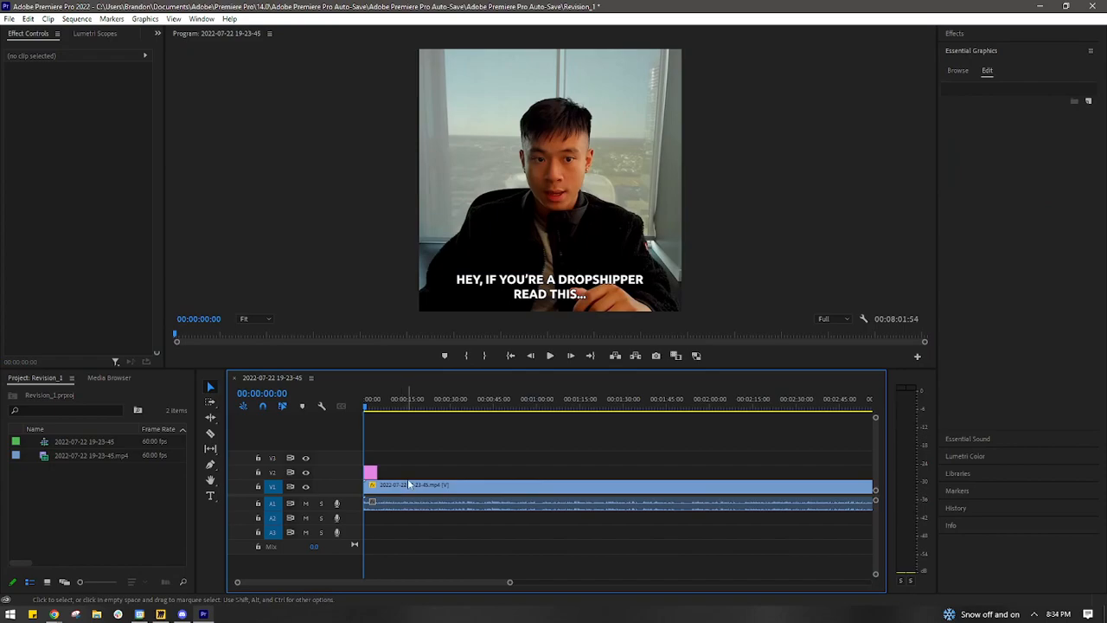
pyautogui.press('c')
pyautogui.click(378, 486)
pyautogui.press('v')
pyautogui.click(397, 486)
pyautogui.press('Delete')
pyautogui.click(554, 357)
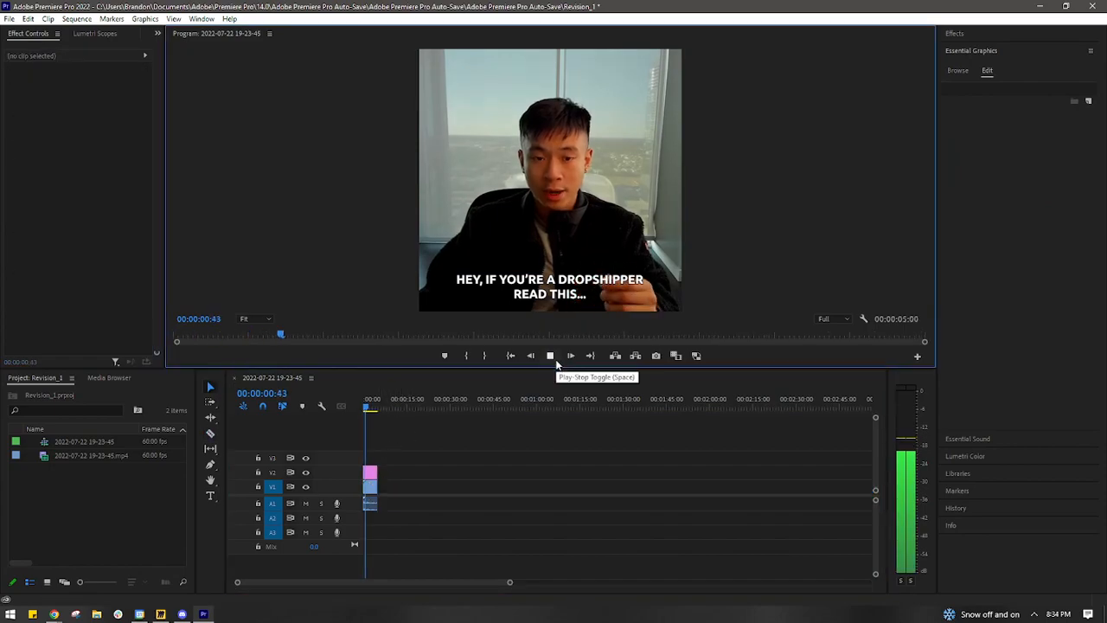
pyautogui.hotkey('ctrl', 'z')
# - Duplicate the caption clip on V2 directly after the original
pyautogui.click(392, 473)
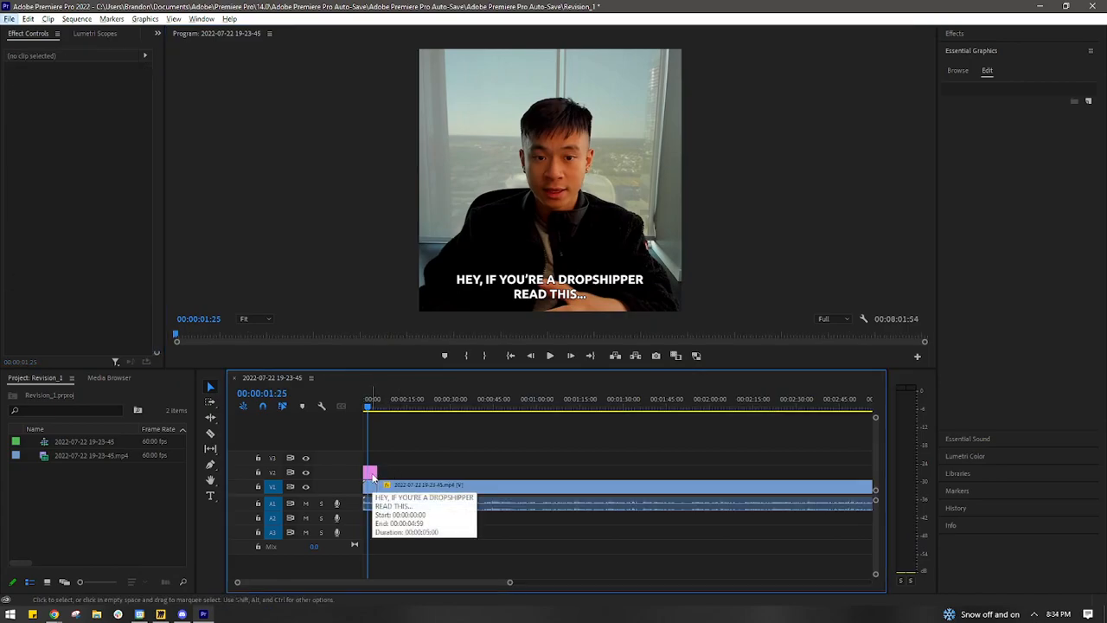
pyautogui.moveTo(373, 475); pyautogui.dragTo(390, 475)
# - Scale the second footage segment to 215
pyautogui.moveTo(370, 408)
pyautogui.mouseDown()
pyautogui.moveTo(481, 413)
pyautogui.moveTo(379, 412)
pyautogui.mouseUp()
pyautogui.moveTo(510, 582); pyautogui.dragTo(747, 582)
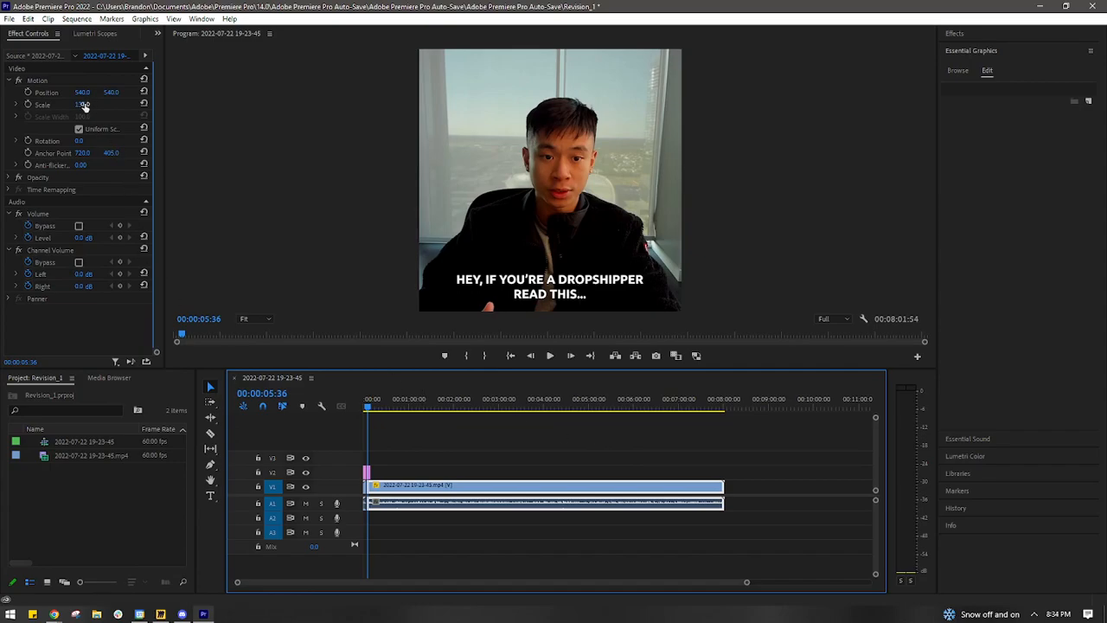
pyautogui.moveTo(84, 105); pyautogui.dragTo(184, 105)
# - Cut the second footage segment at 00:05:54:10, delete the part before the cut and move the remainder directly after the first segment
pyautogui.press('c')
pyautogui.press('v')
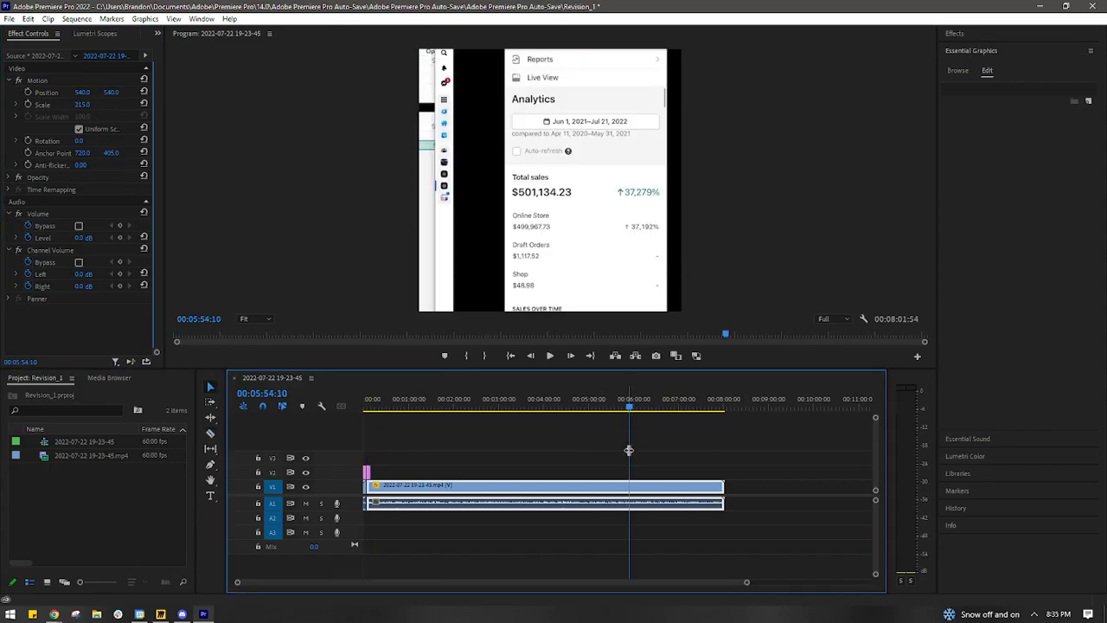
pyautogui.hotkey('ctrl', 'k')
pyautogui.press('Delete')
pyautogui.moveTo(645, 490); pyautogui.dragTo(388, 495)
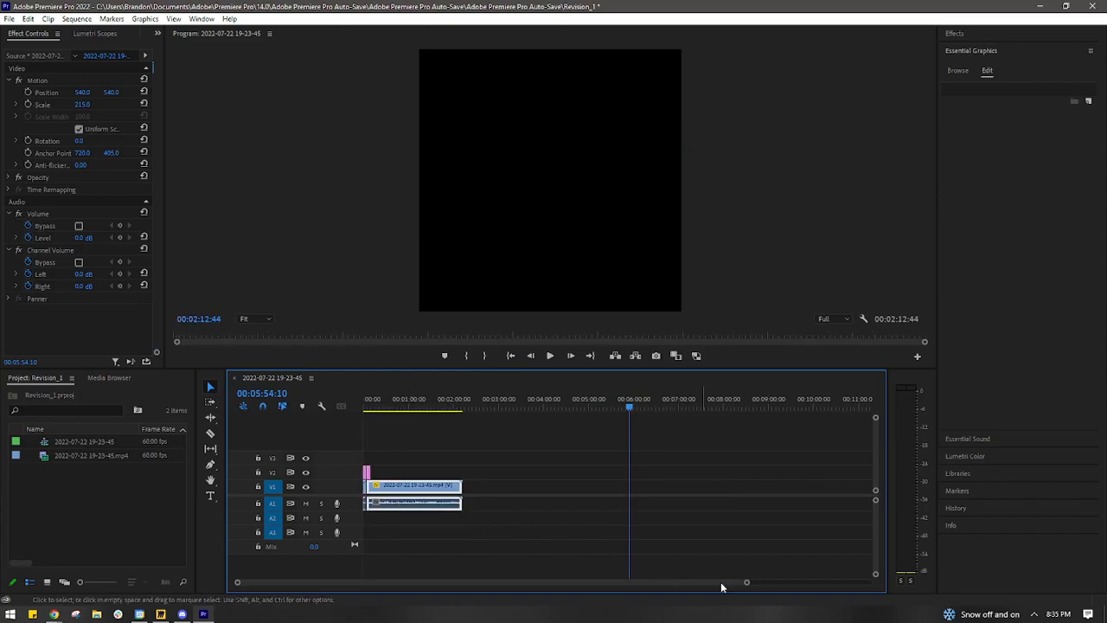
pyautogui.moveTo(746, 582); pyautogui.dragTo(609, 584)
# - Replace the second caption's text with "DO YOU RELATE TO WHEN YOU" and "TESTED PRODUCTS AND HAD NO SALES" on a second line
pyautogui.press('Home')
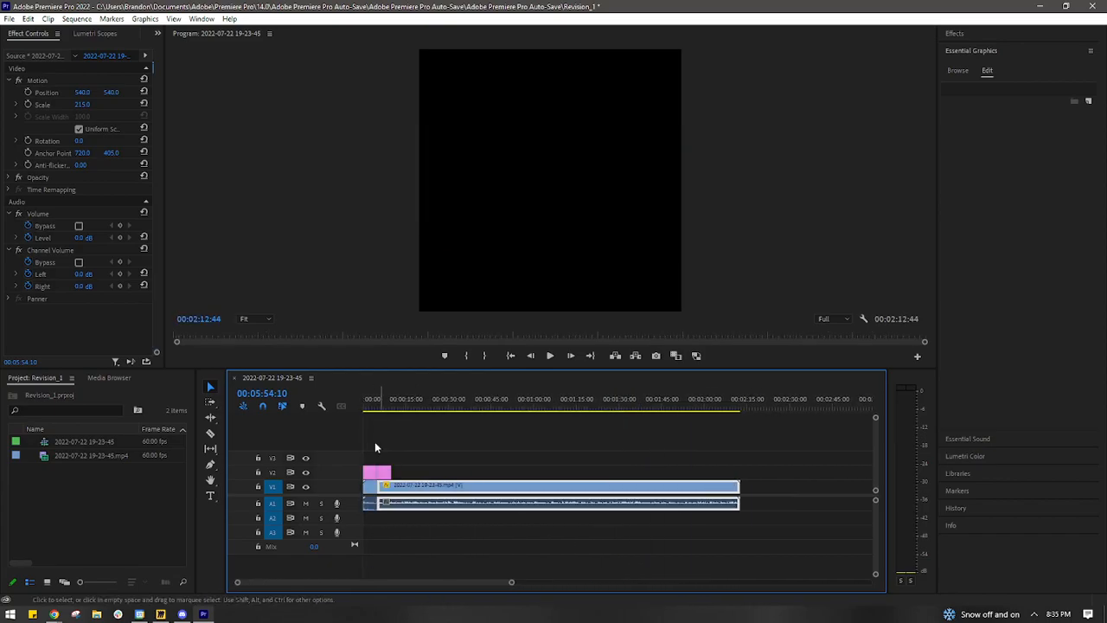
pyautogui.click(556, 357)
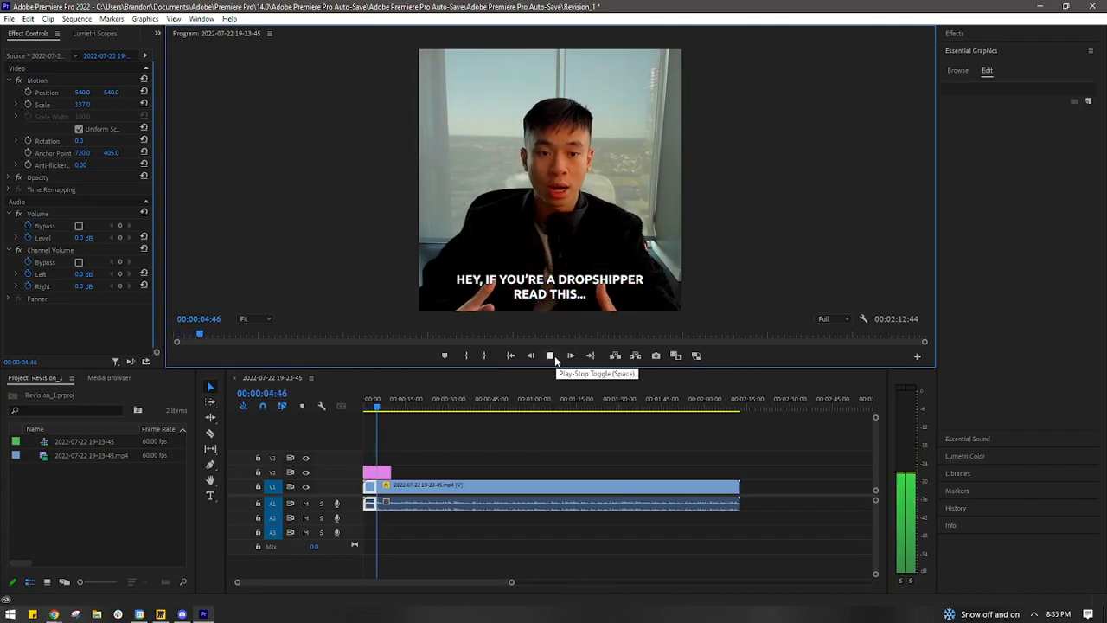
pyautogui.click(550, 355)
pyautogui.doubleClick(558, 283)
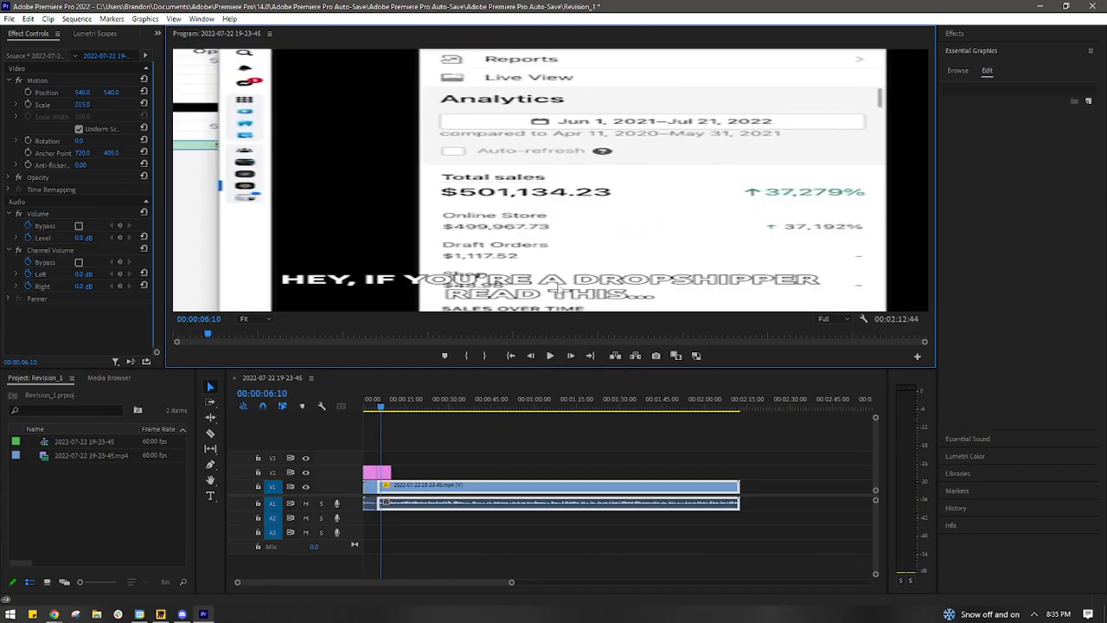
pyautogui.write('YOU')
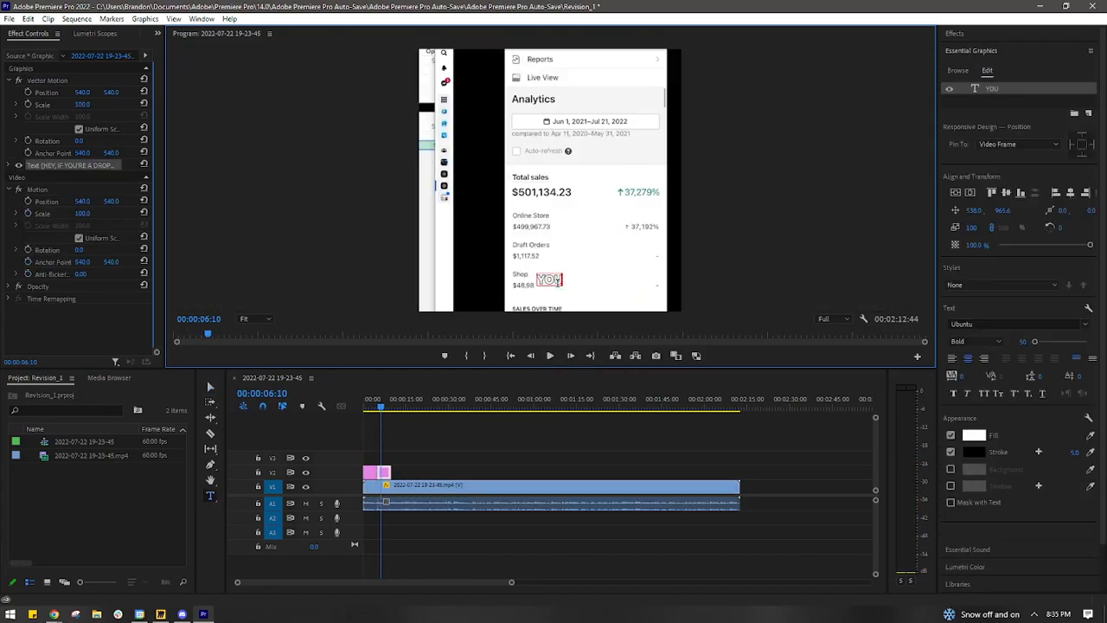
pyautogui.write(' RELATE TO WHEN YOU')
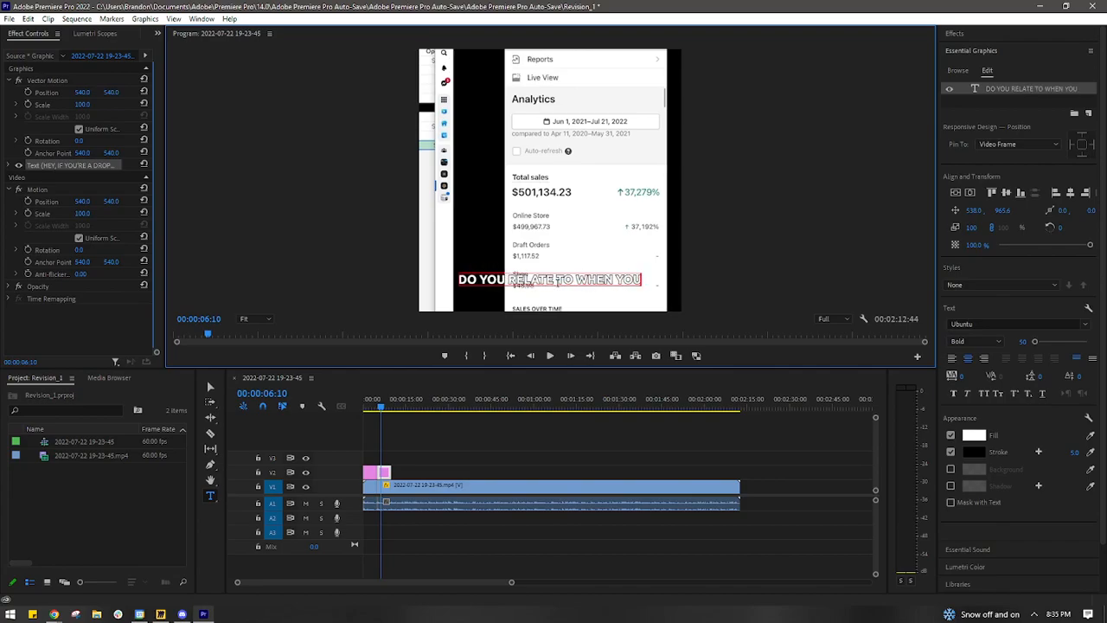
pyautogui.press('Return')
pyautogui.write('TESTED PRODUCTS ')
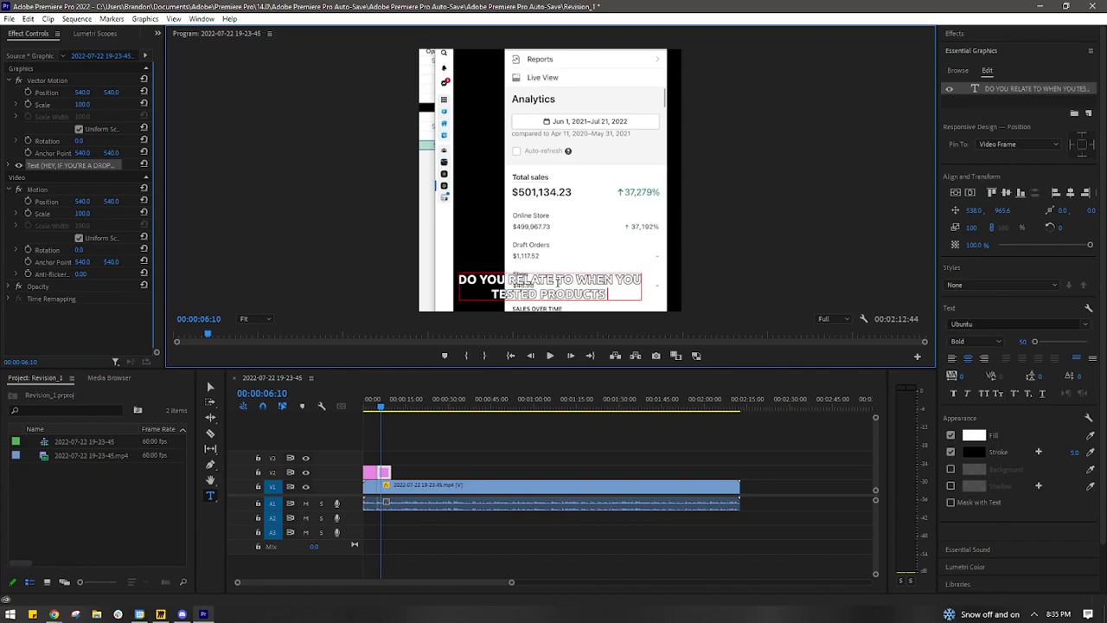
pyautogui.write('AND')
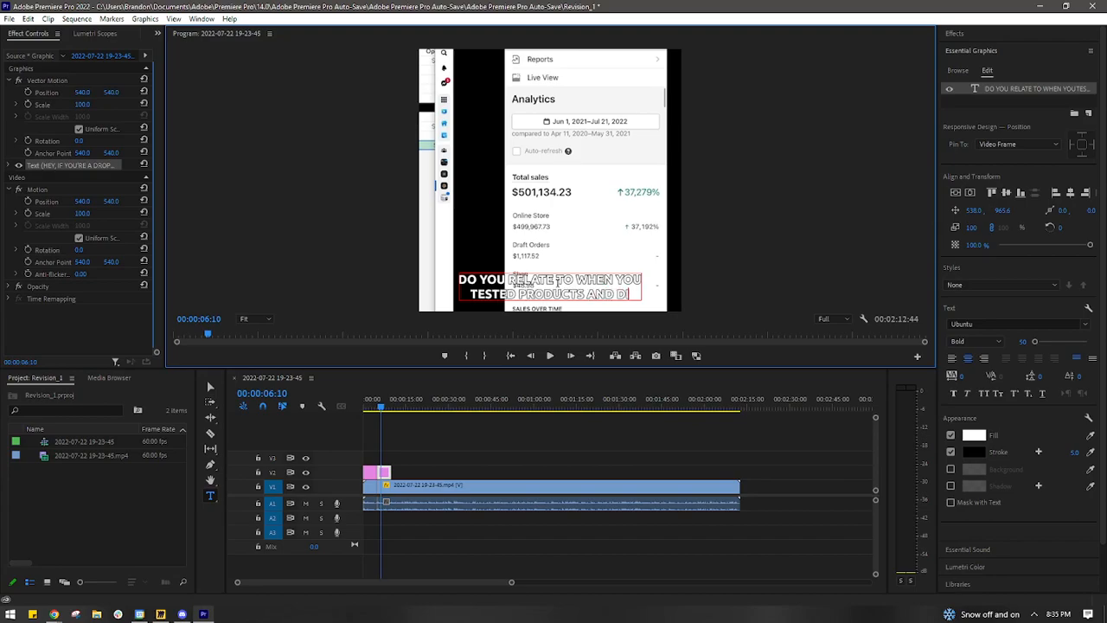
pyautogui.write(' HAD NO SALES')
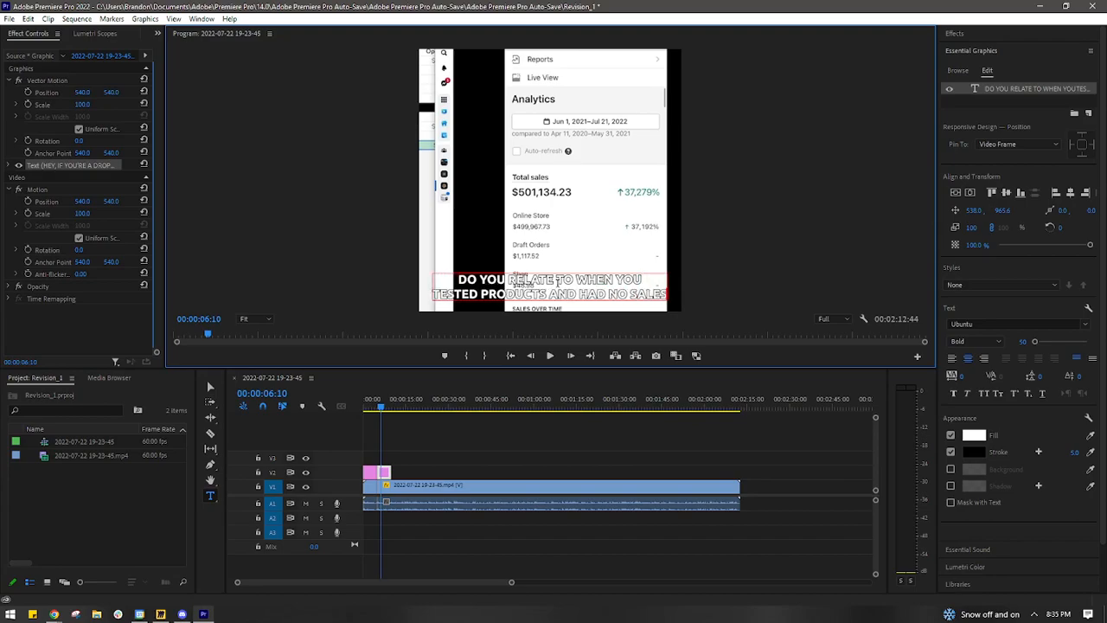
pyautogui.click(209, 387)
pyautogui.click(699, 266)
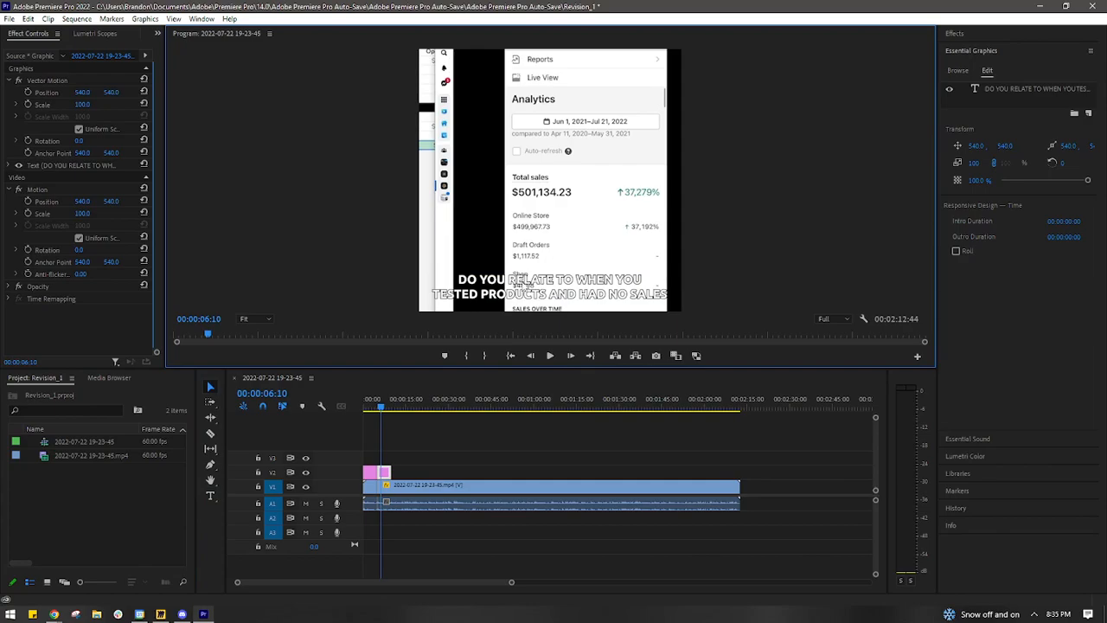
# - Trim the first footage segment and its caption to end at about 4 seconds, and play back the opening
pyautogui.moveTo(386, 404); pyautogui.dragTo(364, 405)
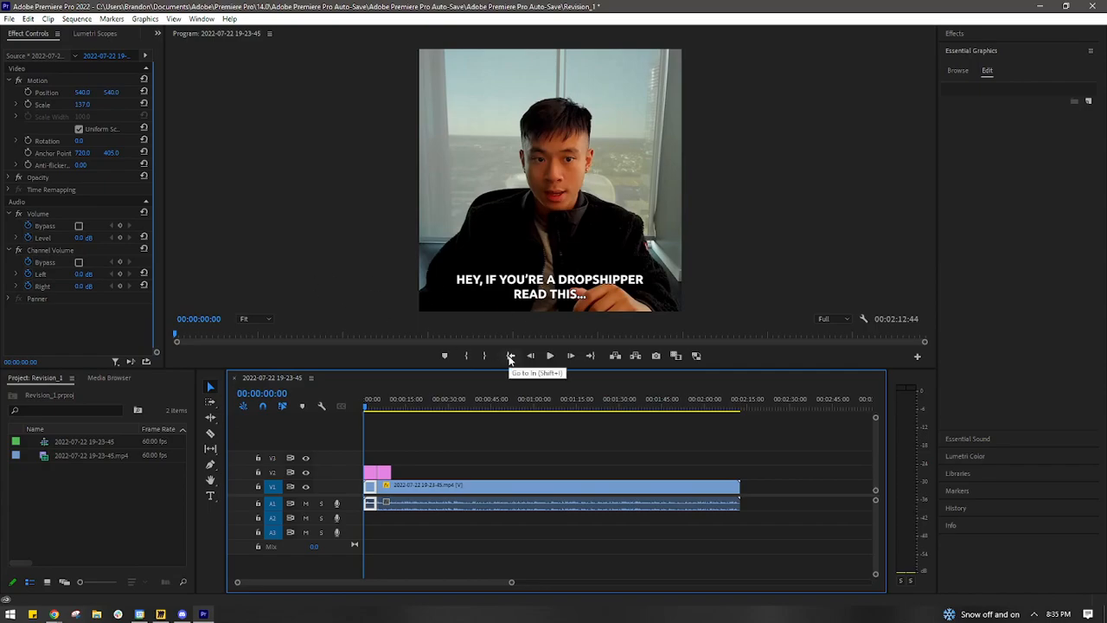
pyautogui.click(550, 356)
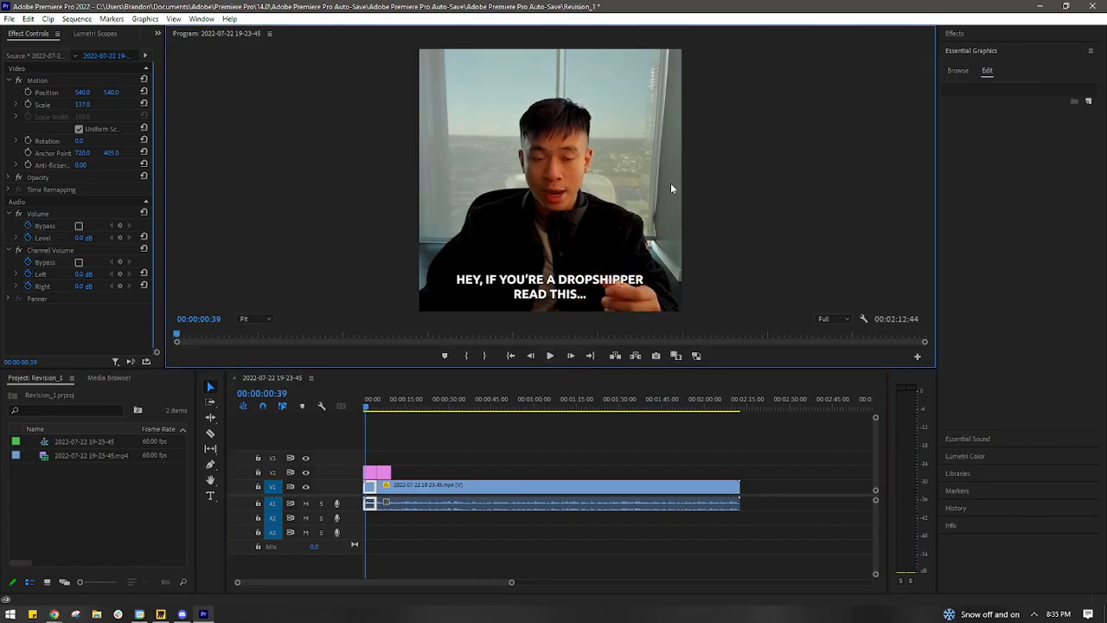
pyautogui.moveTo(511, 583); pyautogui.dragTo(461, 583)
pyautogui.moveTo(370, 408); pyautogui.dragTo(395, 413)
pyautogui.moveTo(400, 485); pyautogui.dragTo(393, 472)
pyautogui.moveTo(395, 411); pyautogui.dragTo(340, 402)
pyautogui.click(552, 354)
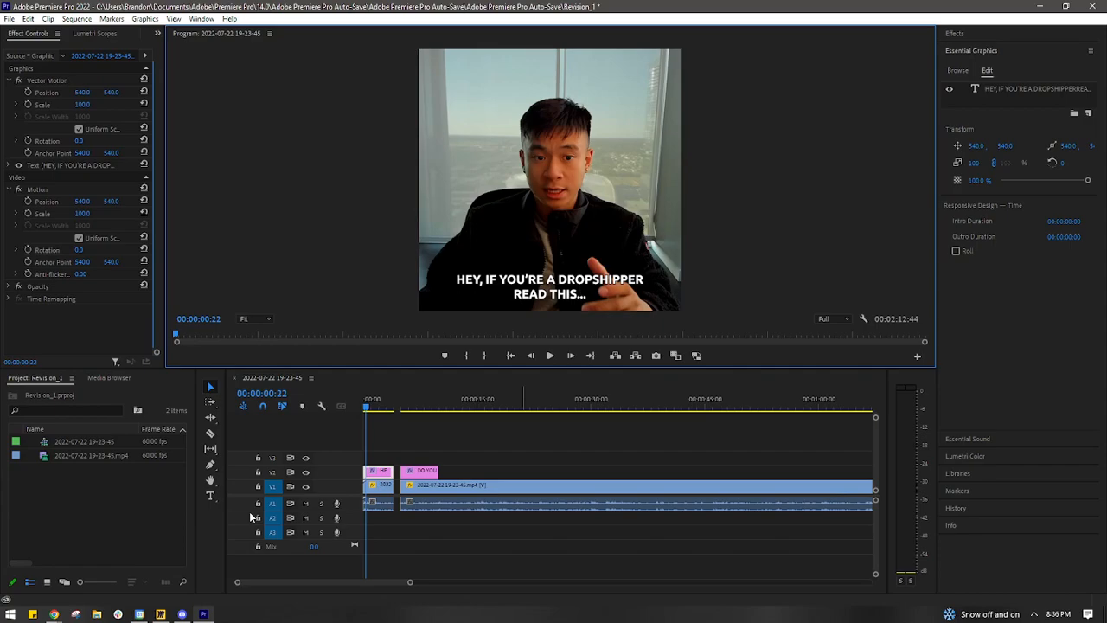
# - Move the second caption and footage segment together to close the gap after the first segment, and play back the transition
pyautogui.moveTo(403, 440); pyautogui.dragTo(439, 510)
pyautogui.moveTo(436, 491); pyautogui.dragTo(423, 494)
pyautogui.click(550, 356)
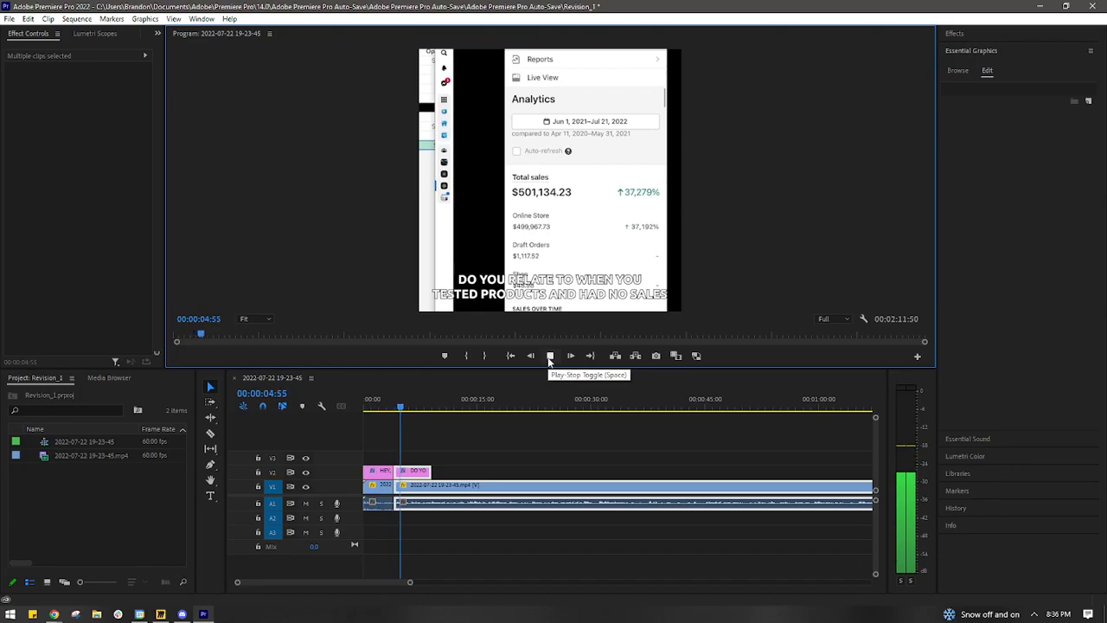
pyautogui.click(550, 355)
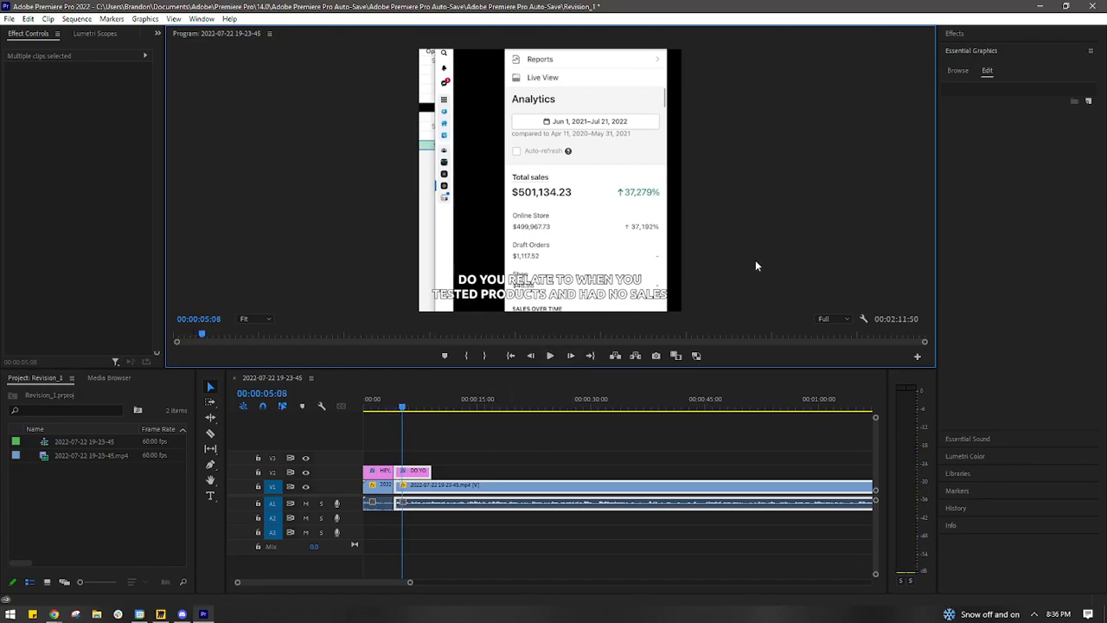
# - Split the second caption and its footage at 00:00:06:28 and delete everything after the cut
pyautogui.moveTo(407, 399); pyautogui.dragTo(413, 399)
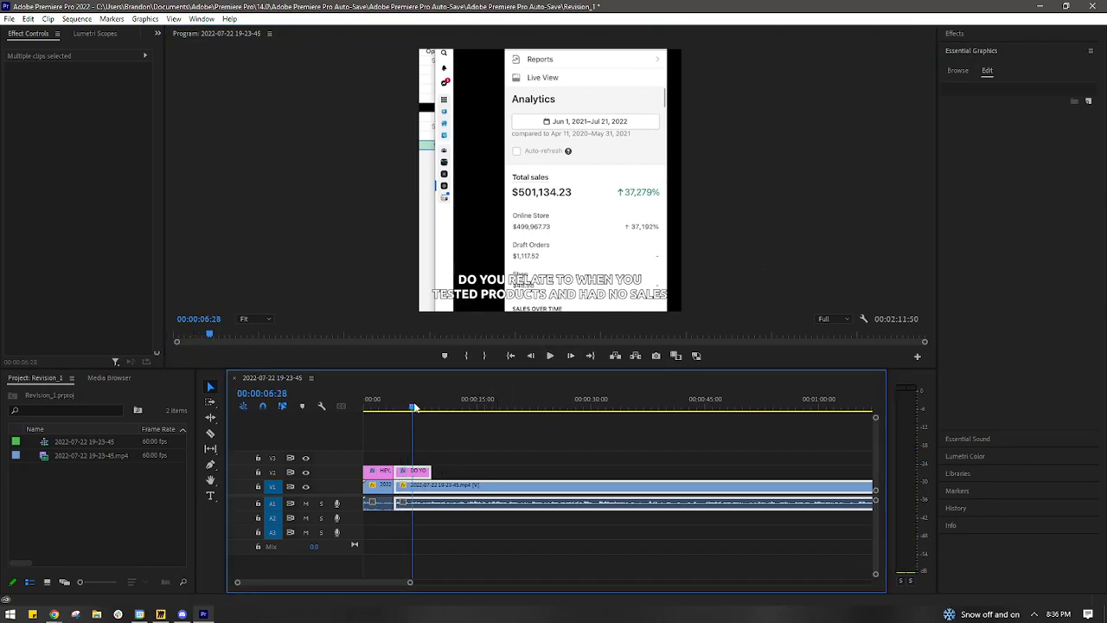
pyautogui.press('c')
pyautogui.click(414, 474)
pyautogui.click(414, 488)
pyautogui.press('v')
pyautogui.moveTo(440, 447); pyautogui.dragTo(426, 515)
pyautogui.moveTo(488, 439); pyautogui.dragTo(433, 505)
pyautogui.press('Delete')
pyautogui.moveTo(414, 405)
pyautogui.mouseDown()
pyautogui.moveTo(382, 412)
pyautogui.moveTo(402, 412)
pyautogui.mouseUp()
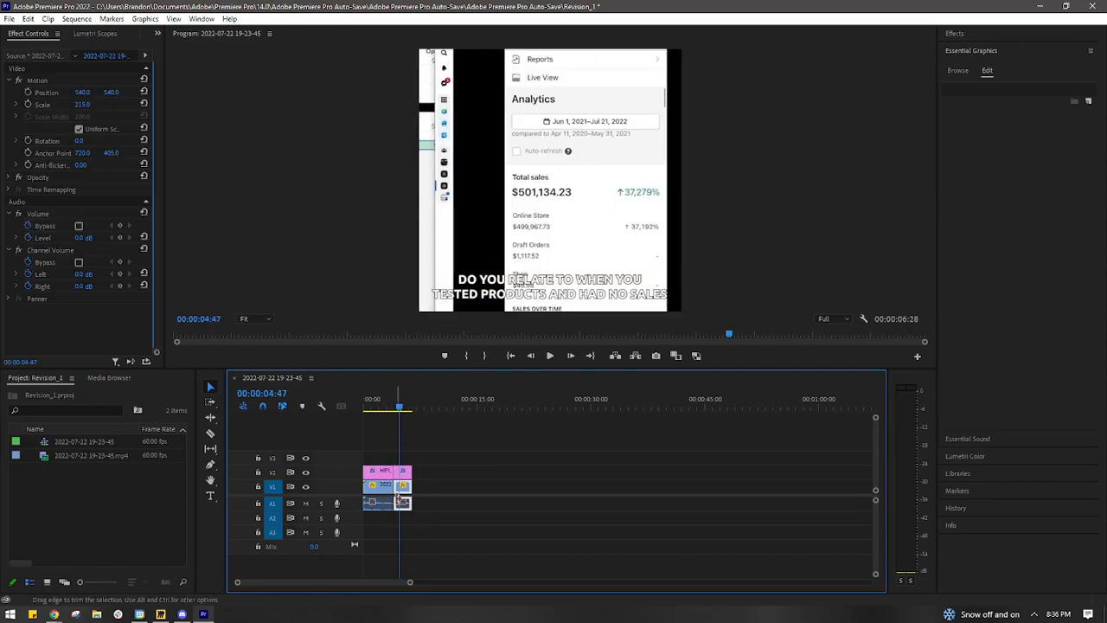
# - Duplicate the second caption to just past the end of the footage and center the copy vertically in the frame
pyautogui.moveTo(407, 474); pyautogui.dragTo(426, 475)
pyautogui.moveTo(402, 407); pyautogui.dragTo(418, 409)
pyautogui.click(482, 295)
pyautogui.click(955, 192)
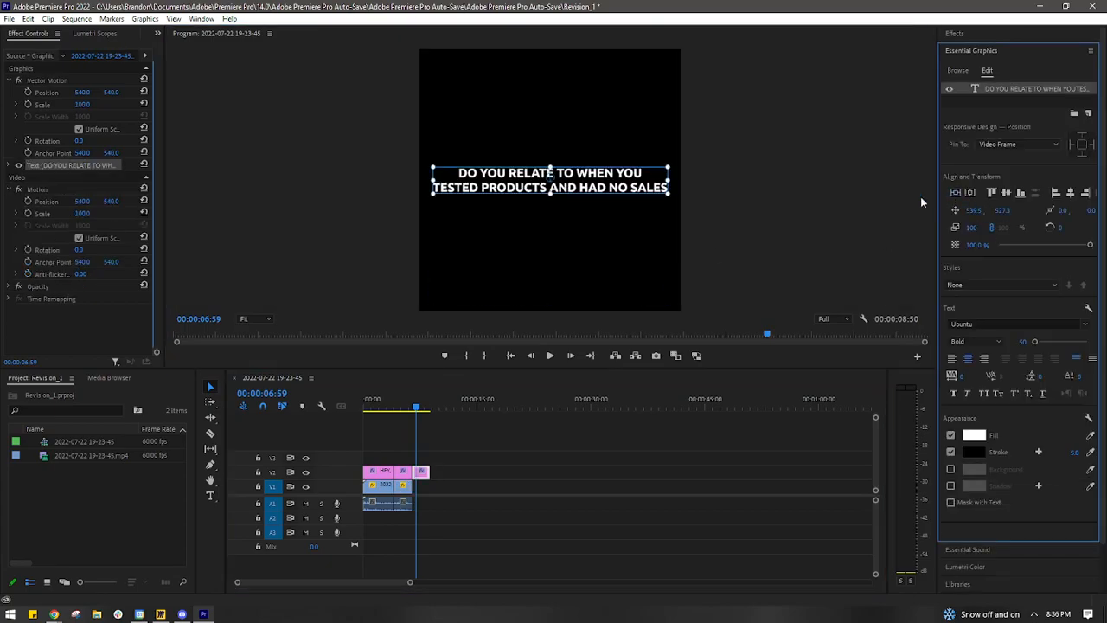
# - Replace the end caption's text with "SHOP NOW" and center it vertically in the frame
pyautogui.doubleClick(625, 186)
pyautogui.write('SHOP NOW')
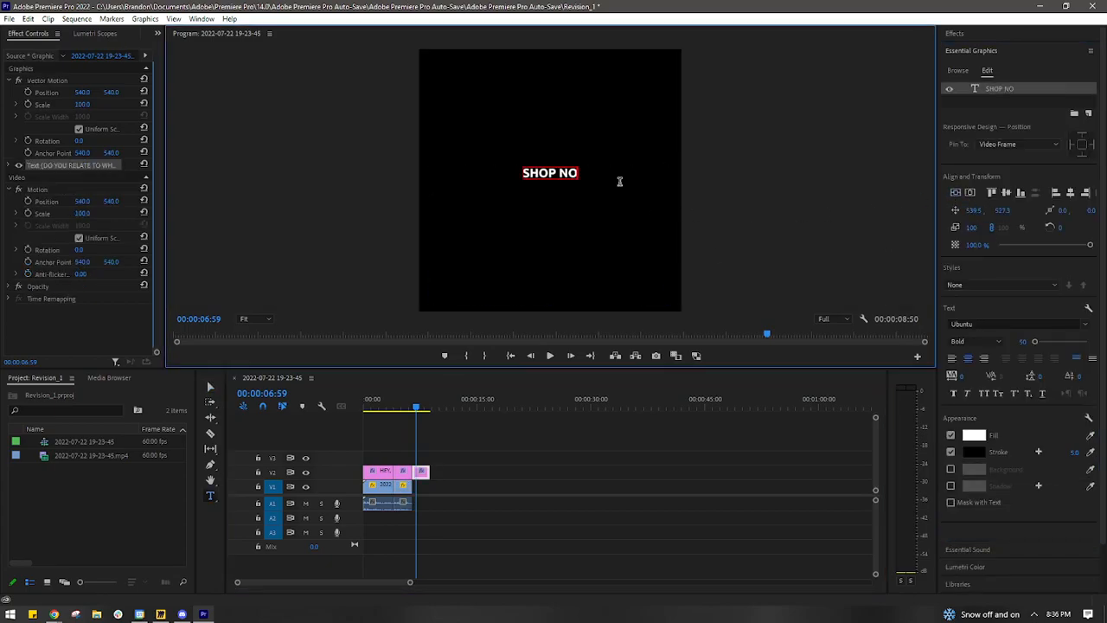
pyautogui.click(973, 192)
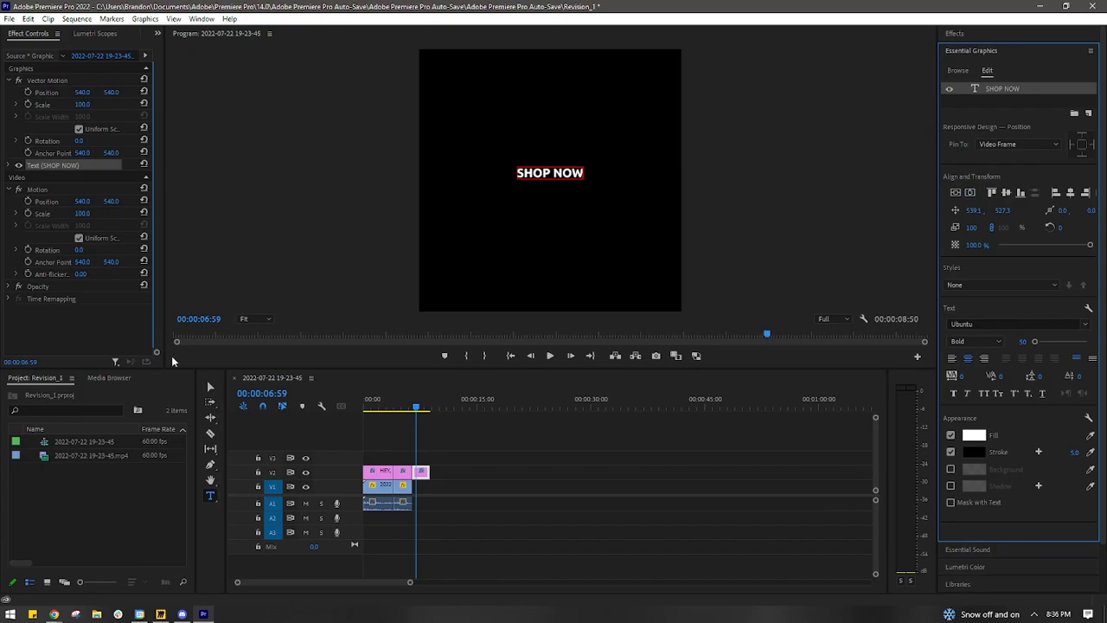
pyautogui.click(956, 194)
pyautogui.click(208, 391)
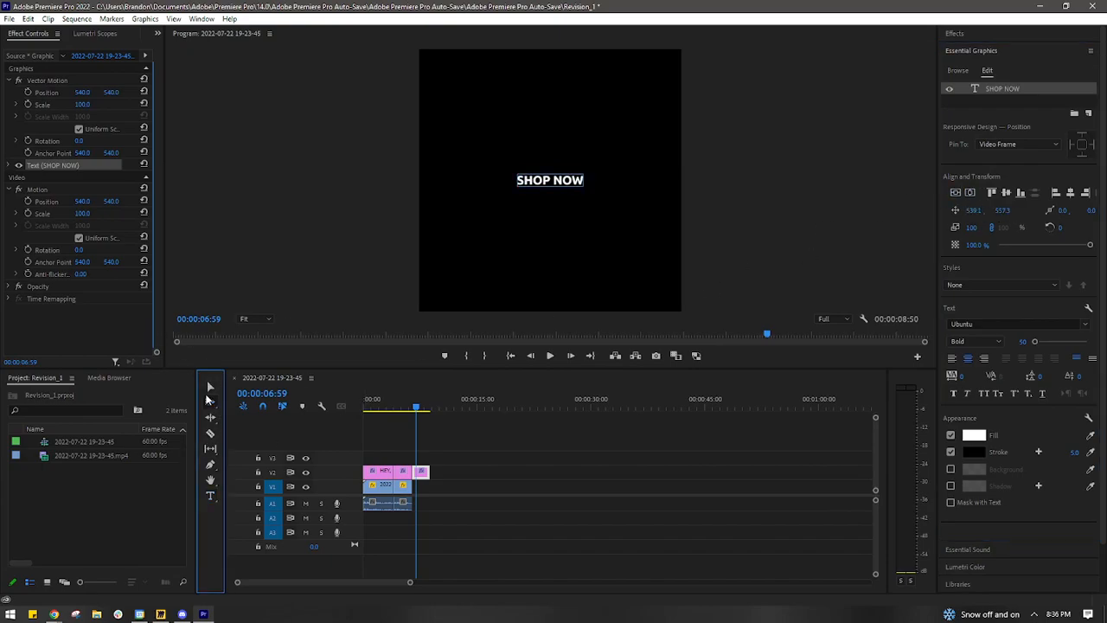
pyautogui.click(628, 166)
# - Duplicate the "SHOP NOW" caption along the timeline and change the text of the earlier one to "5"
pyautogui.doubleClick(564, 181)
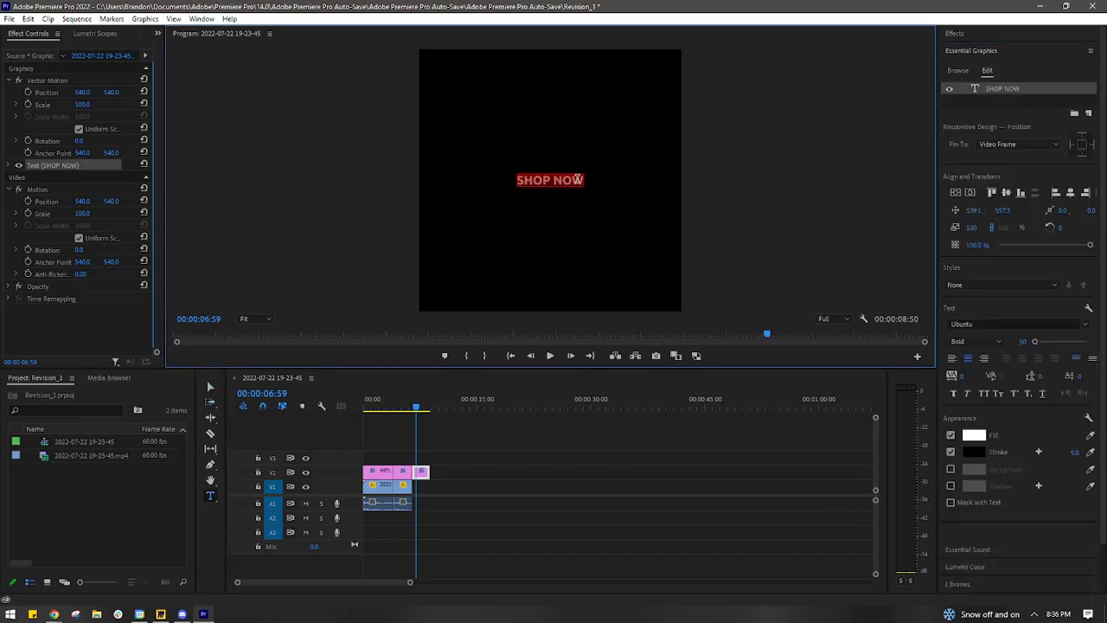
pyautogui.moveTo(423, 474); pyautogui.dragTo(436, 474)
pyautogui.click(435, 479)
pyautogui.doubleClick(543, 180)
pyautogui.write('5')
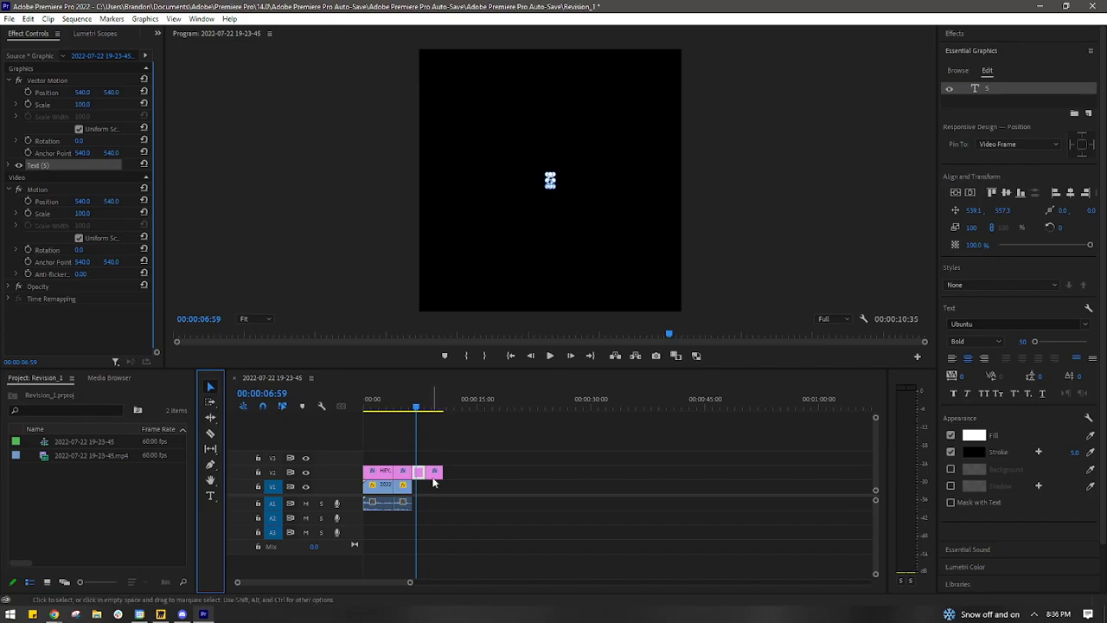
# - Place further end-caption copies in a row, rearrange them so "5" follows "SHOP NOW", and play back the countdown
pyautogui.moveTo(434, 478); pyautogui.dragTo(478, 475)
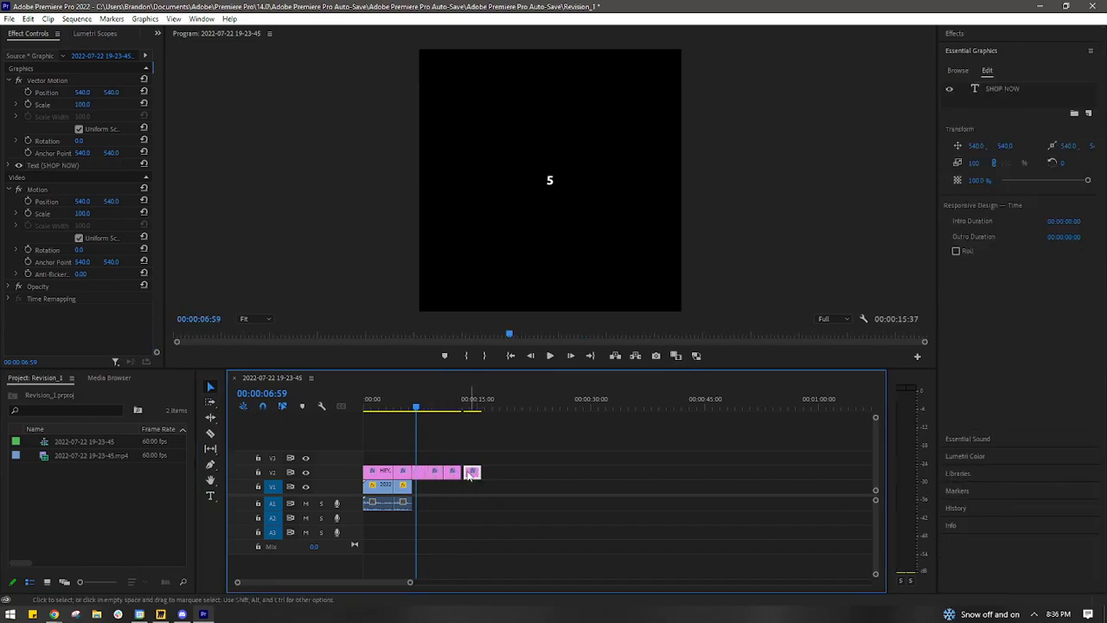
pyautogui.moveTo(419, 402)
pyautogui.mouseDown()
pyautogui.moveTo(430, 398)
pyautogui.moveTo(416, 403)
pyautogui.mouseUp()
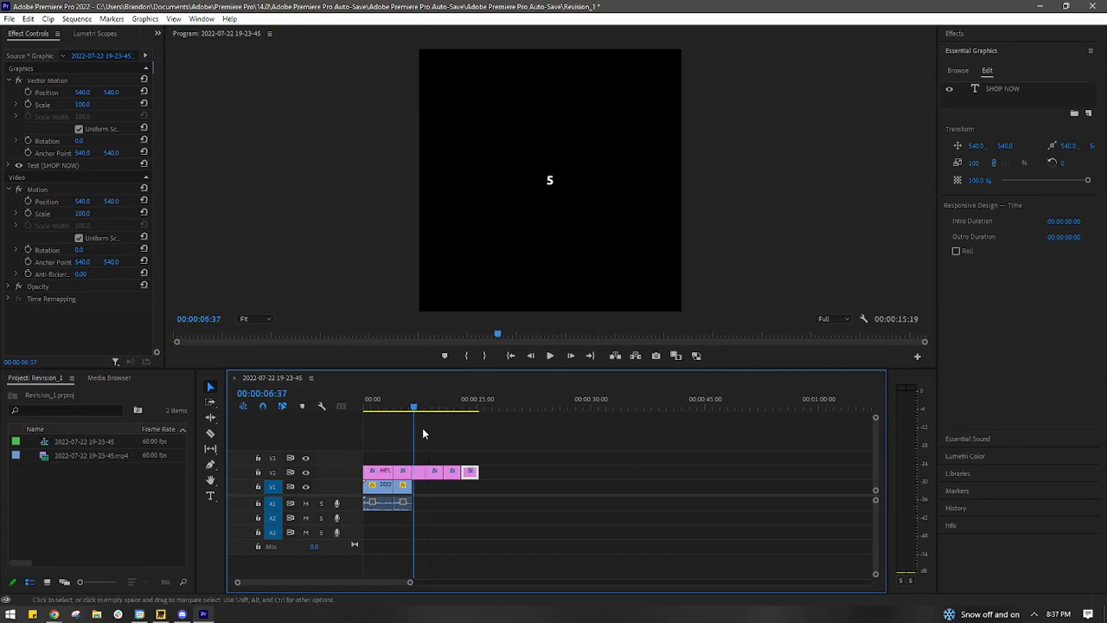
pyautogui.moveTo(434, 471)
pyautogui.mouseDown()
pyautogui.moveTo(467, 465)
pyautogui.moveTo(421, 470)
pyautogui.moveTo(431, 480)
pyautogui.mouseUp()
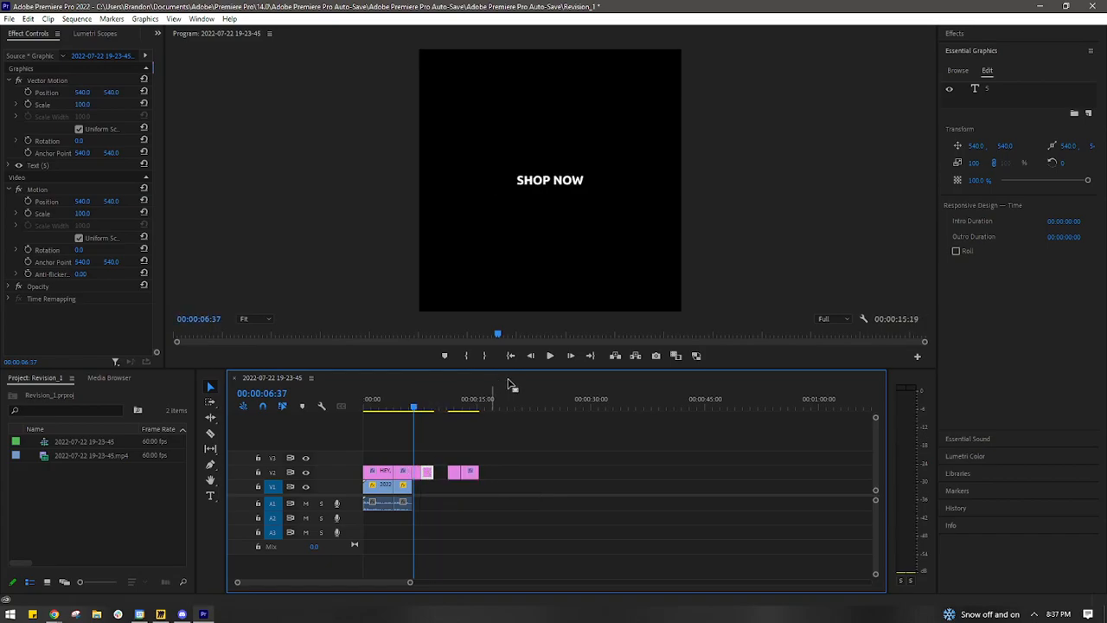
pyautogui.click(552, 355)
pyautogui.click(551, 356)
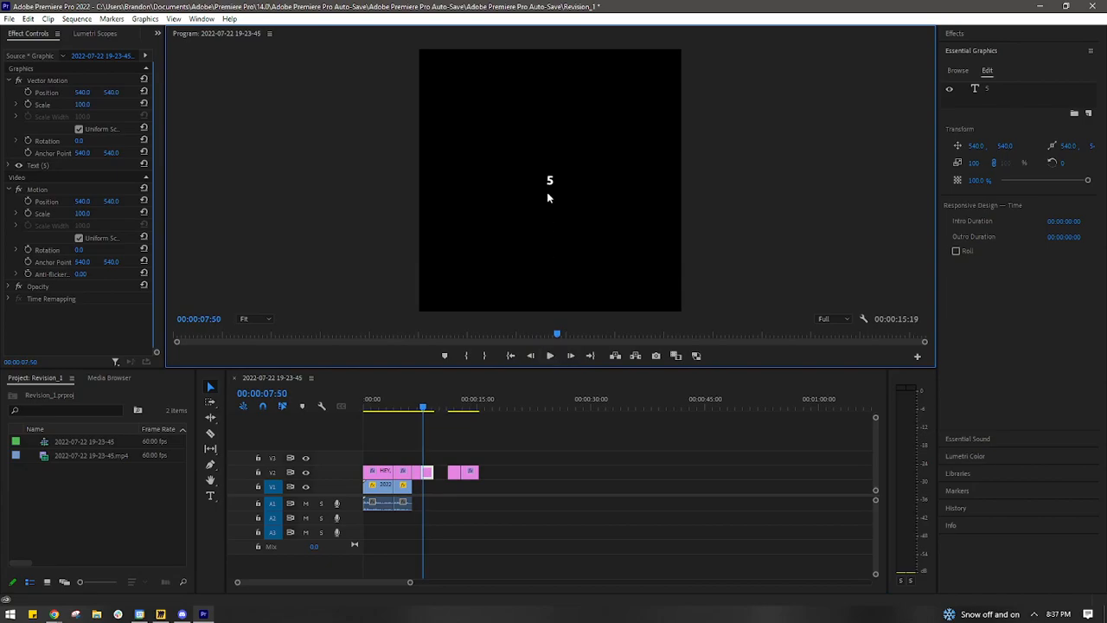
# - Place a copy of the shortened "SHOP NOW" caption directly after it and change the copy's text to "5"
pyautogui.moveTo(455, 479)
pyautogui.mouseDown()
pyautogui.moveTo(489, 477)
pyautogui.moveTo(432, 480)
pyautogui.mouseUp()
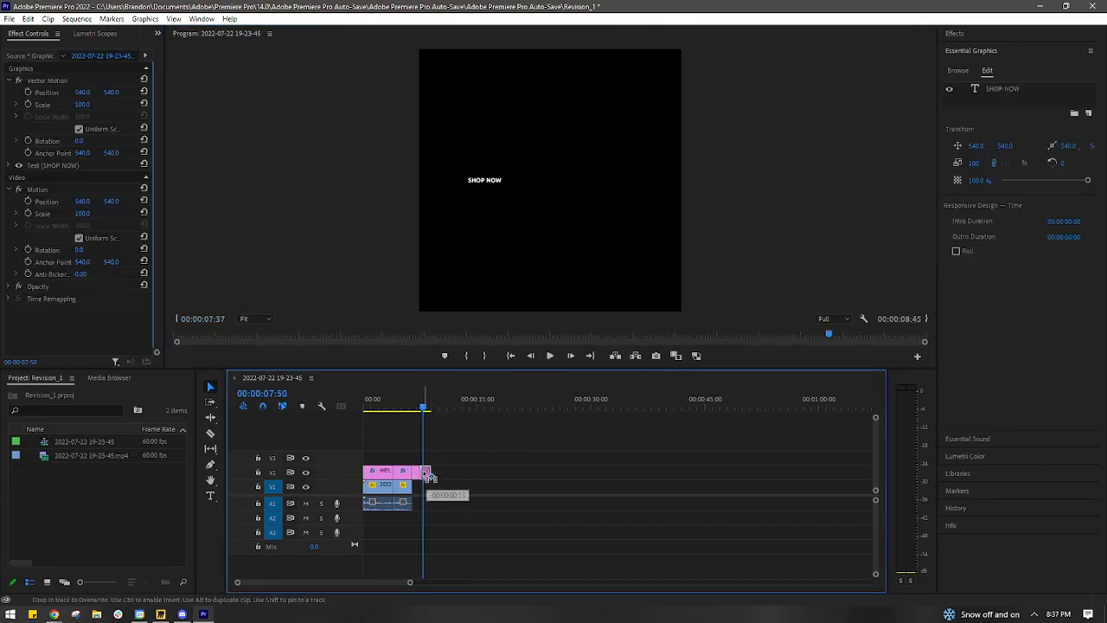
pyautogui.doubleClick(537, 183)
pyautogui.write('5')
# - Duplicate the "5" caption, butt the copy against its end, and change the copy's text to "4"
pyautogui.moveTo(425, 473); pyautogui.dragTo(437, 473)
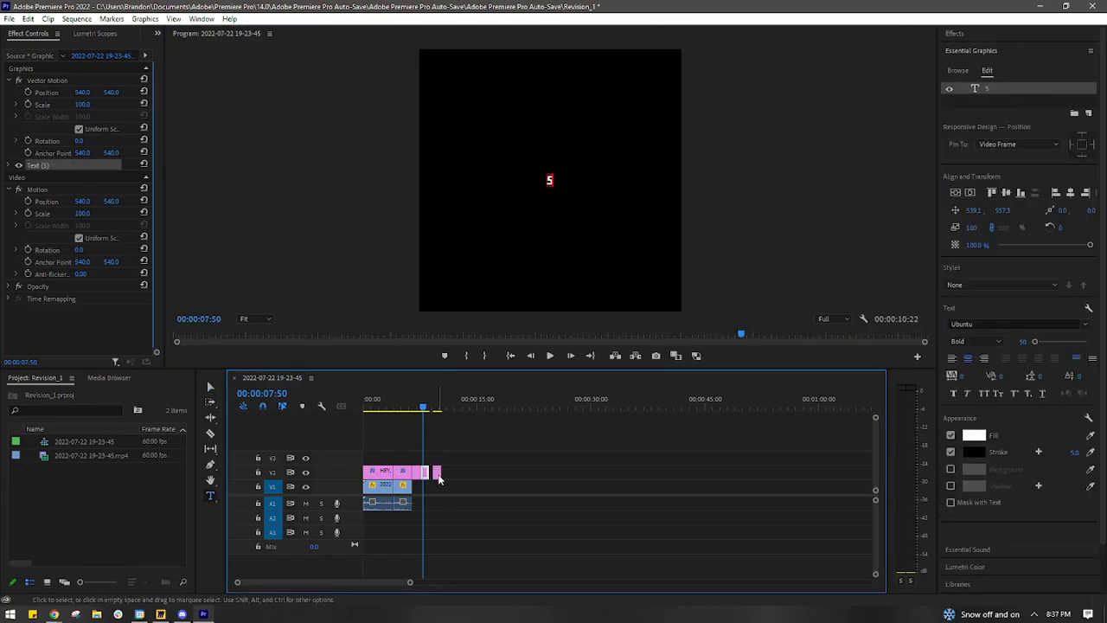
pyautogui.moveTo(410, 582); pyautogui.dragTo(336, 586)
pyautogui.moveTo(696, 472); pyautogui.dragTo(675, 478)
pyautogui.click(550, 356)
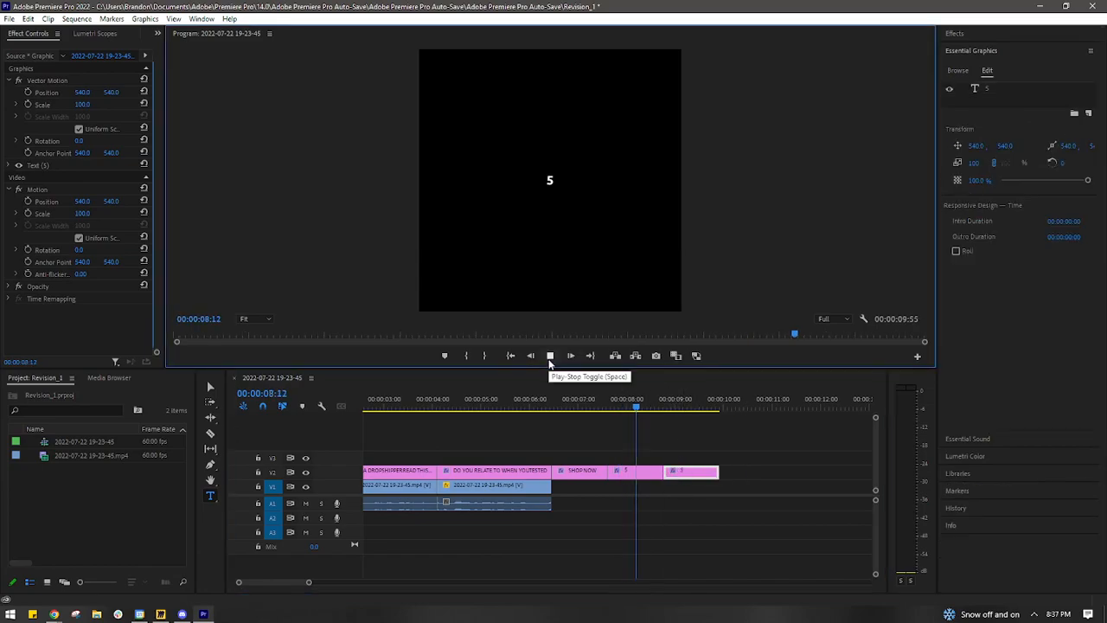
pyautogui.click(549, 356)
pyautogui.click(549, 181)
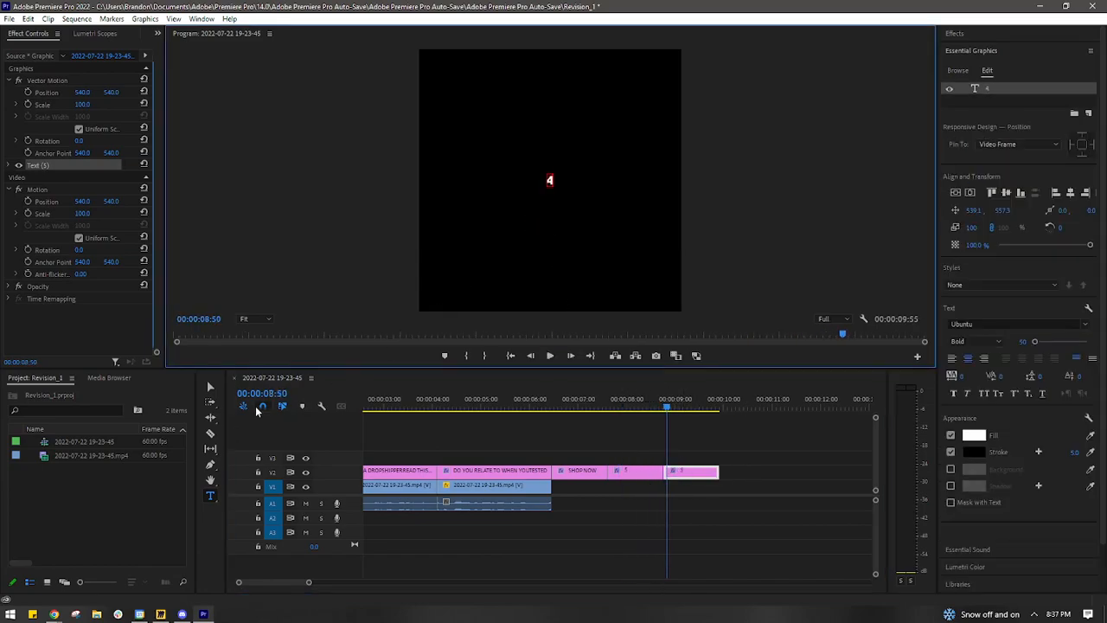
# - Play back the "4" caption, select the three end captions, and return the playhead to 00:00:05:34 in the second footage segment
pyautogui.moveTo(197, 388); pyautogui.dragTo(208, 389)
pyautogui.click(549, 357)
pyautogui.click(550, 356)
pyautogui.moveTo(795, 449); pyautogui.dragTo(595, 481)
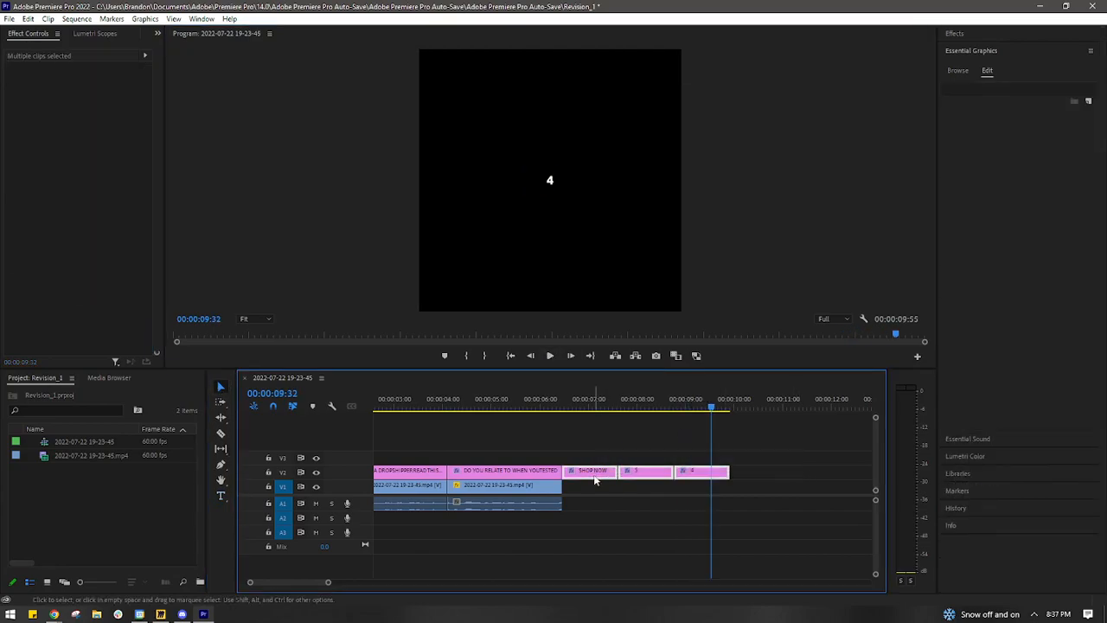
pyautogui.moveTo(576, 404); pyautogui.dragTo(519, 405)
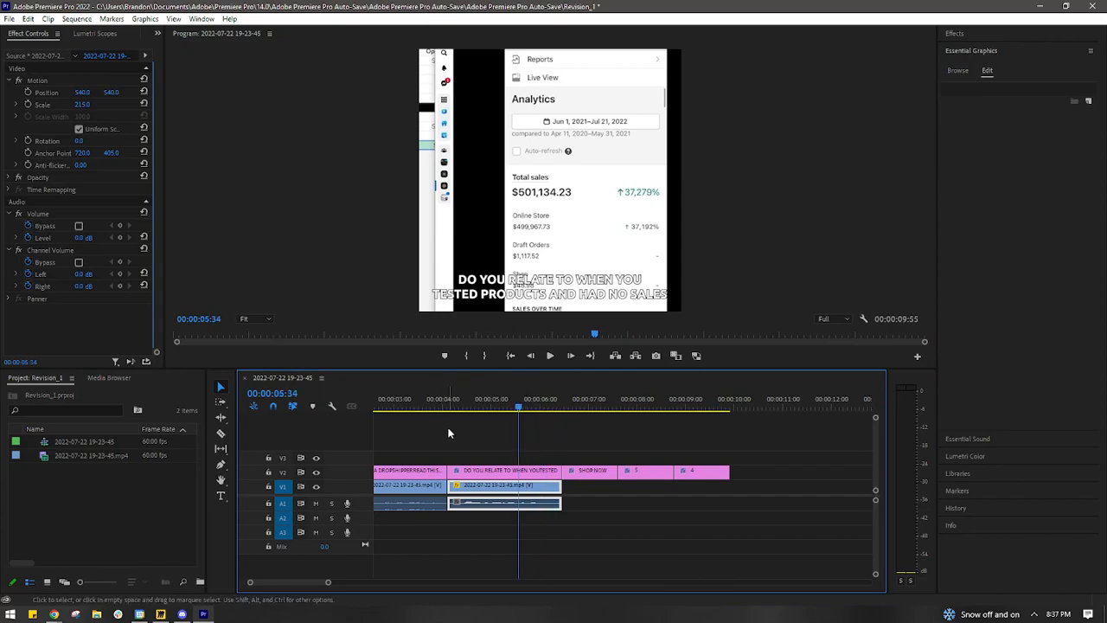